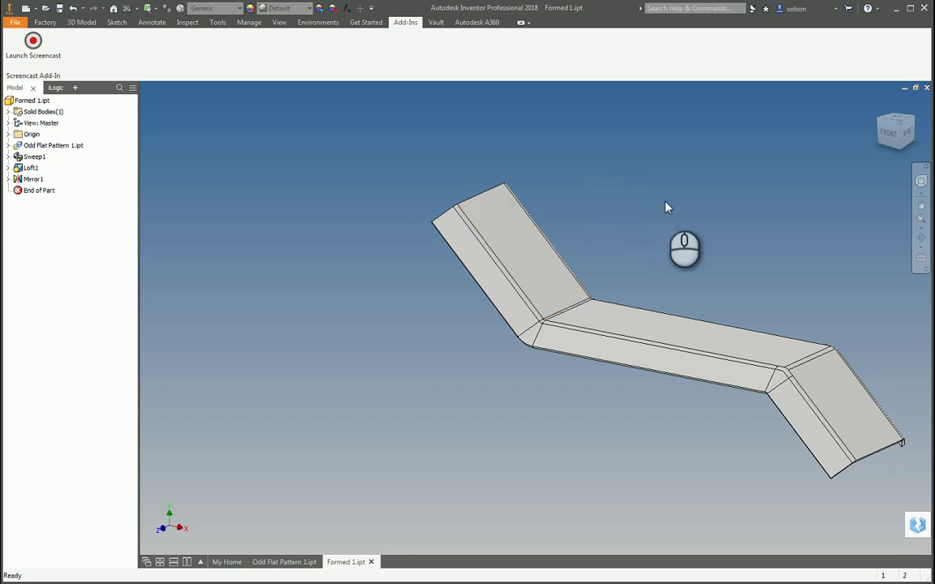
pyautogui.keyDown('shift'); pyautogui.moveTo(691, 211); pyautogui.dragTo(572, 220, button='middle'); pyautogui.keyUp('shift')
pyautogui.keyDown('shift'); pyautogui.moveTo(610, 257); pyautogui.dragTo(634, 245, button='middle'); pyautogui.keyUp('shift')
pyautogui.keyDown('shift'); pyautogui.moveTo(567, 240); pyautogui.dragTo(586, 244, button='middle'); pyautogui.keyUp('shift')
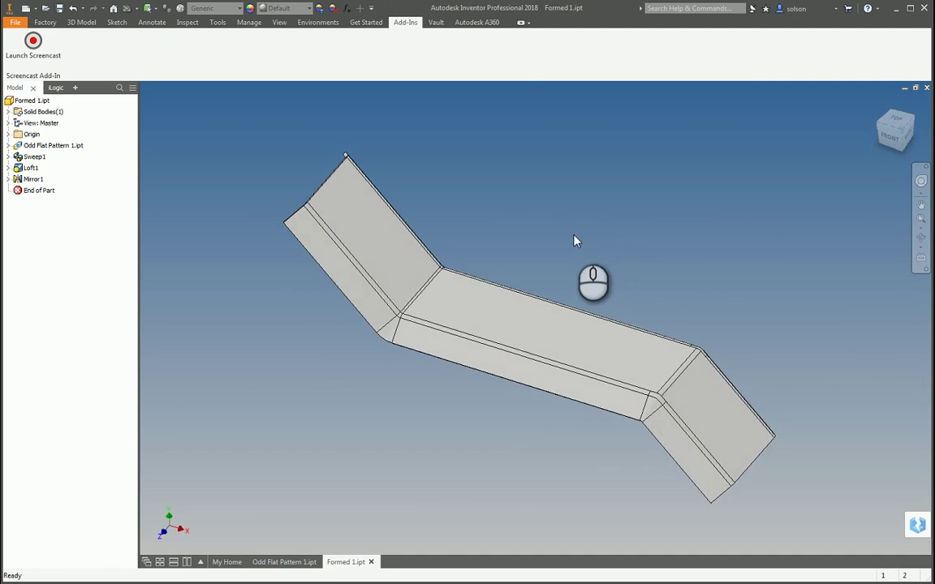
pyautogui.moveTo(577, 241)
pyautogui.keyDown('shift'); pyautogui.mouseDown(button='middle')
pyautogui.moveTo(591, 244)
pyautogui.moveTo(572, 244)
pyautogui.mouseUp(button='middle'); pyautogui.keyUp('shift')
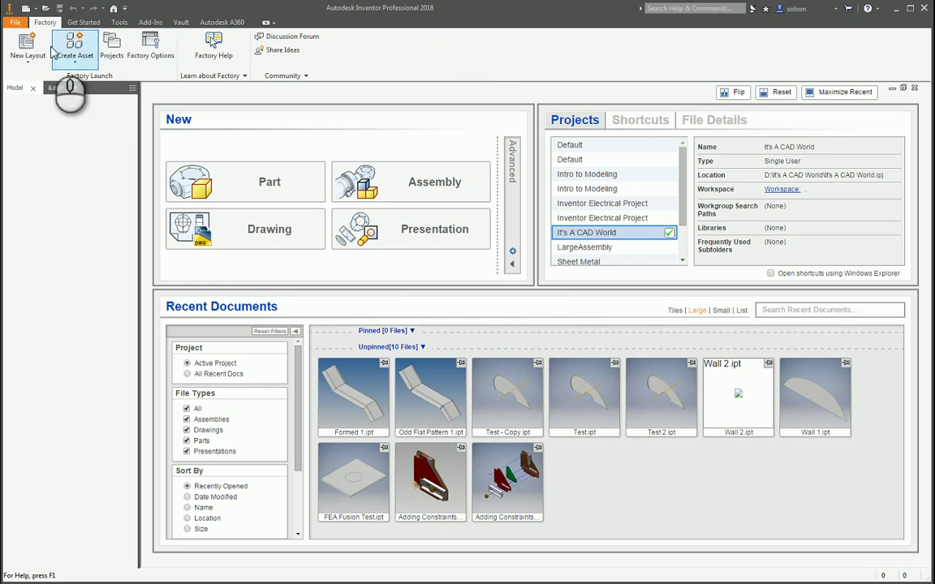
# Create a new part from the Sheet Metal.ipt template and start a 2D sketch on the XY plane.
pyautogui.click(16, 24)
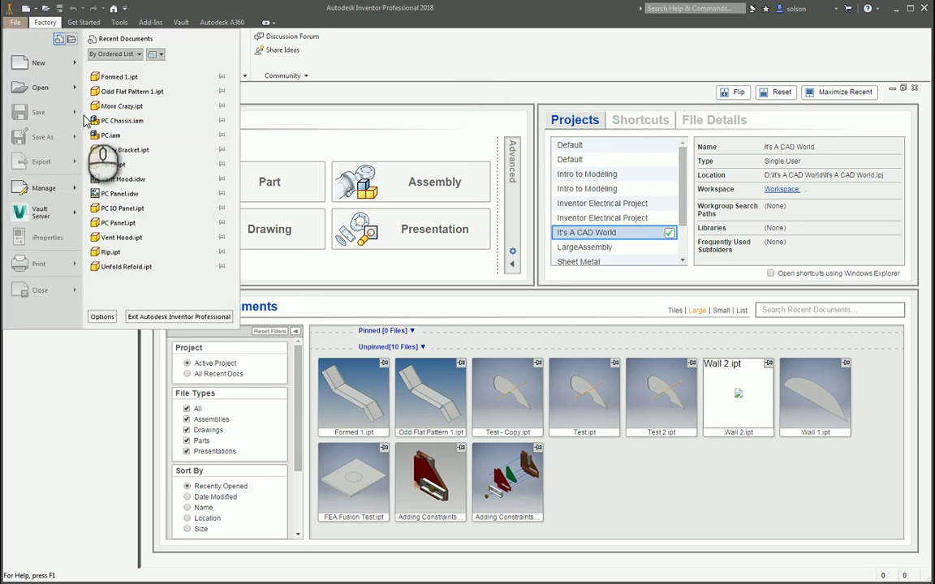
pyautogui.click(33, 63)
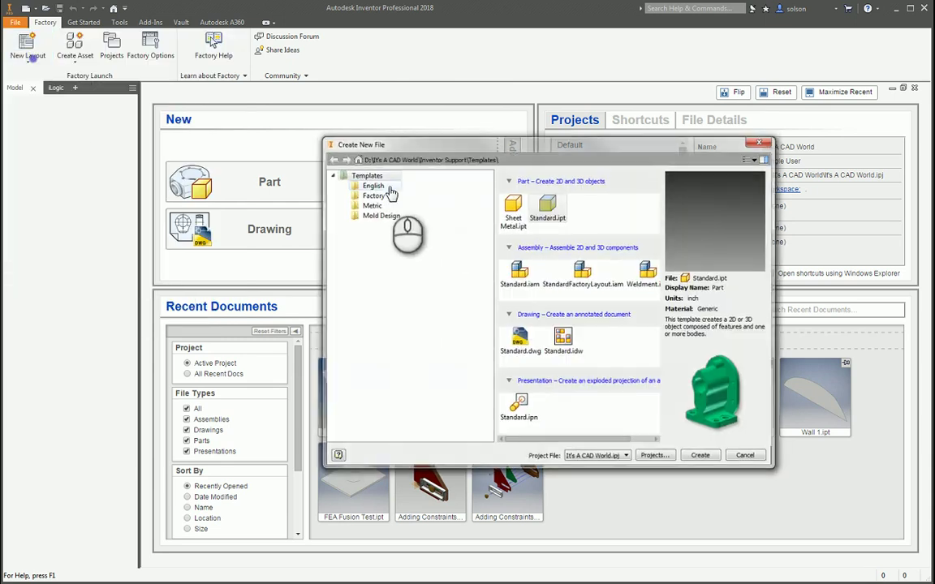
pyautogui.doubleClick(509, 209)
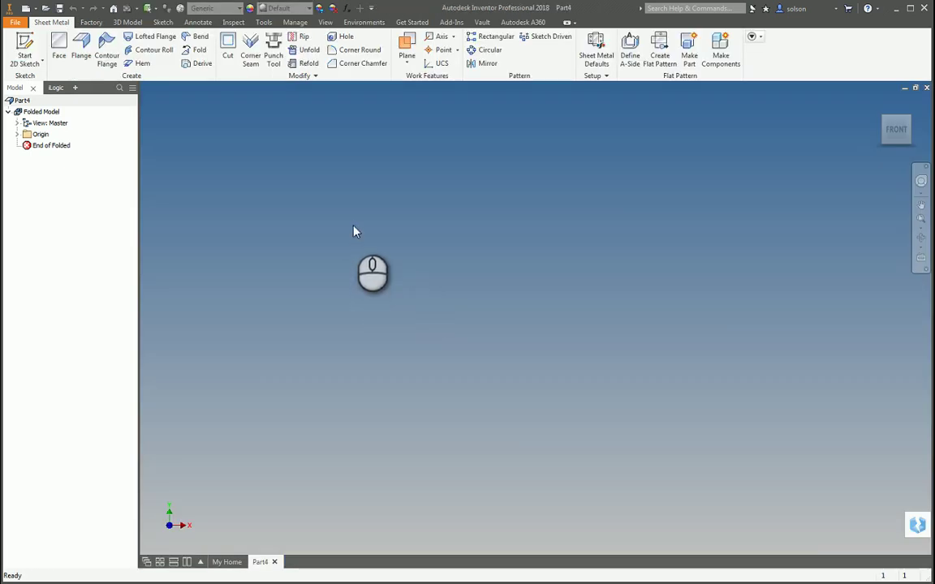
pyautogui.click(26, 49)
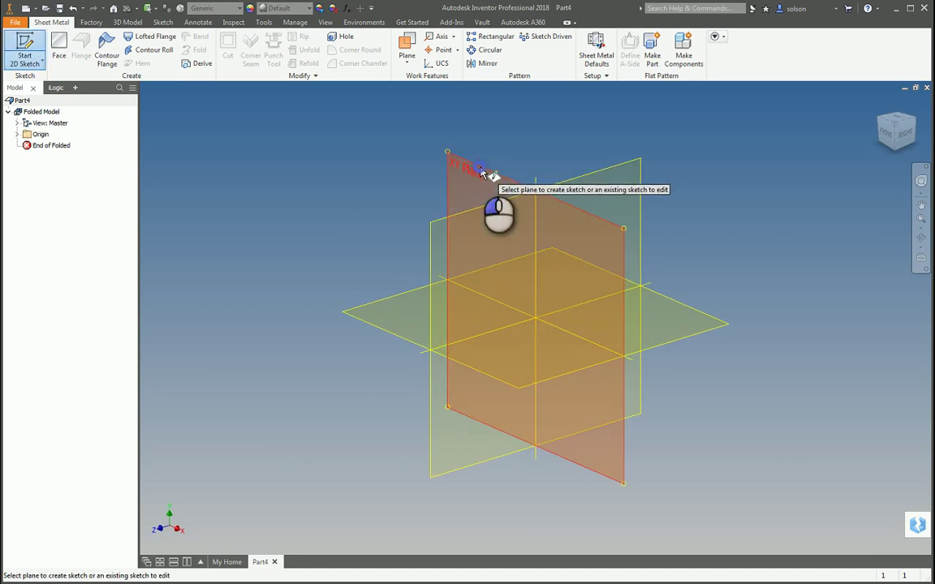
pyautogui.click(482, 173)
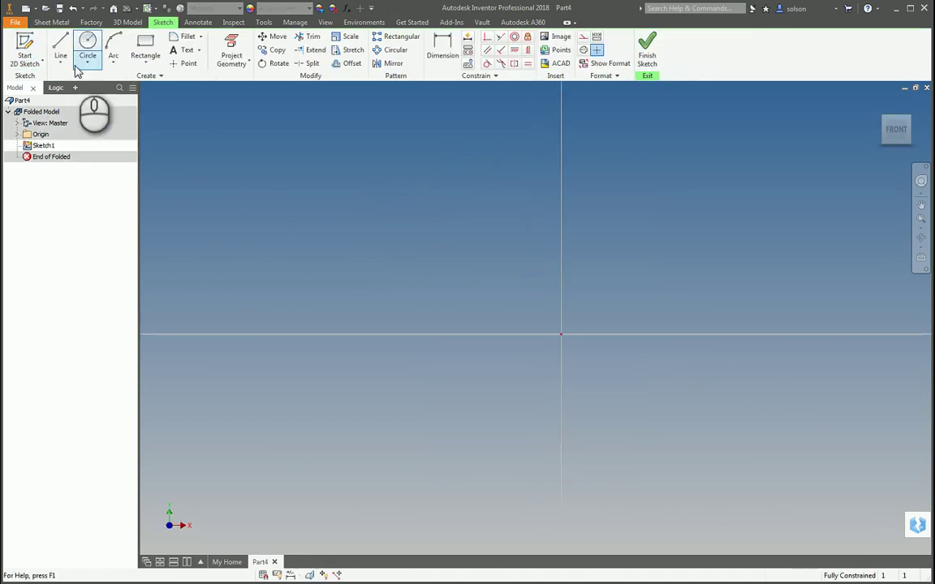
# Sketch three connected lines: one sloping down to the right about 0.52 in long, a horizontal one about 0.84 in, and another sloping down.
pyautogui.click(61, 49)
pyautogui.click(270, 186)
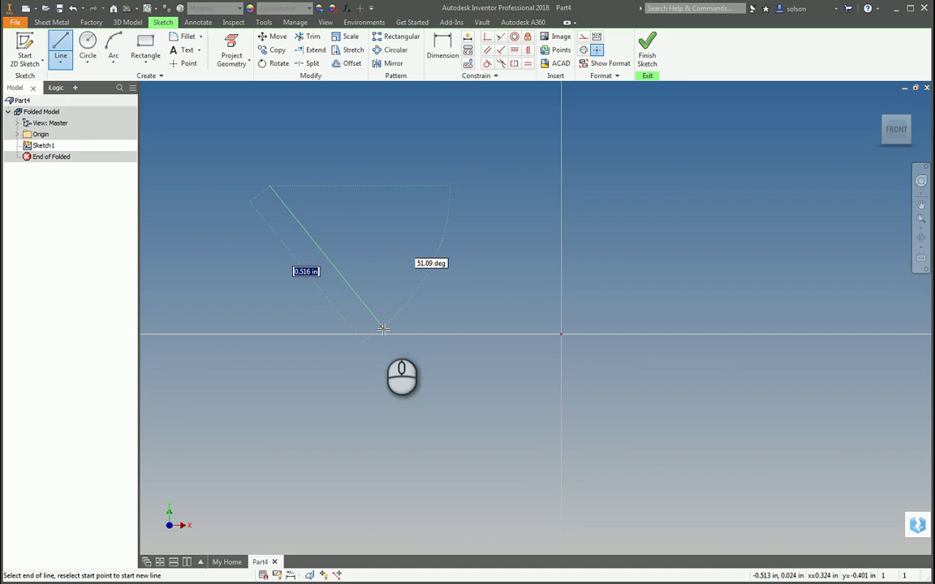
pyautogui.click(382, 330)
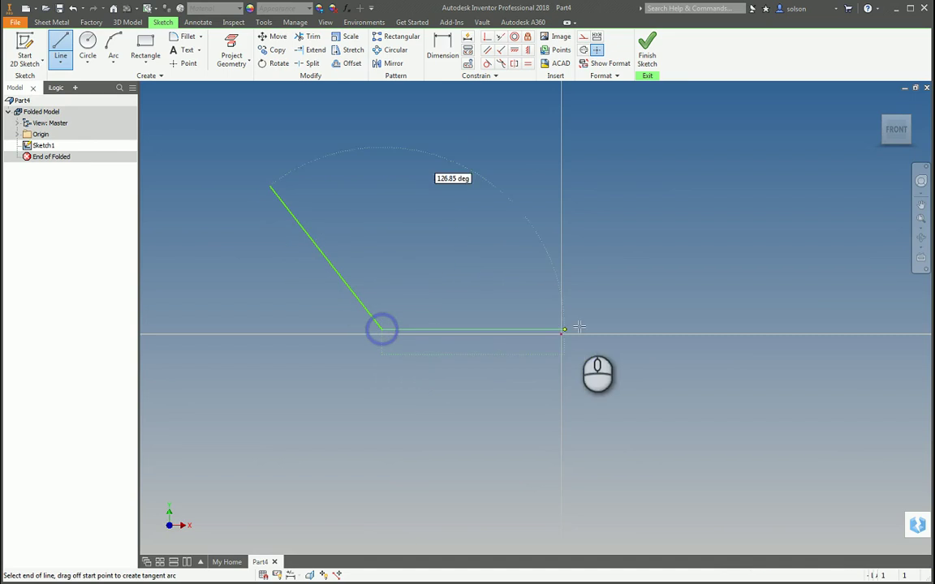
pyautogui.click(674, 331)
pyautogui.doubleClick(772, 421)
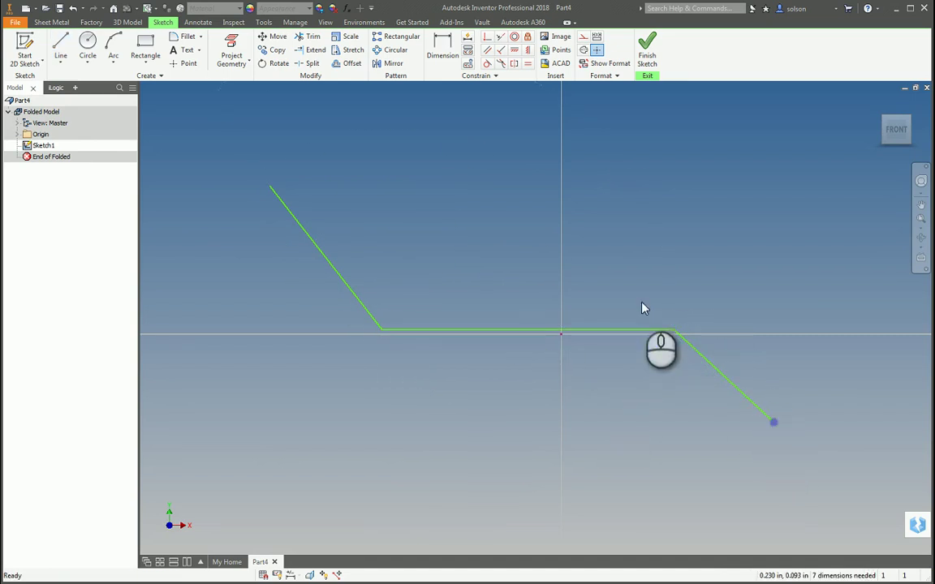
# Constrain the midpoint of the horizontal line coincident with the sketch origin.
pyautogui.click(486, 37)
pyautogui.click(558, 330)
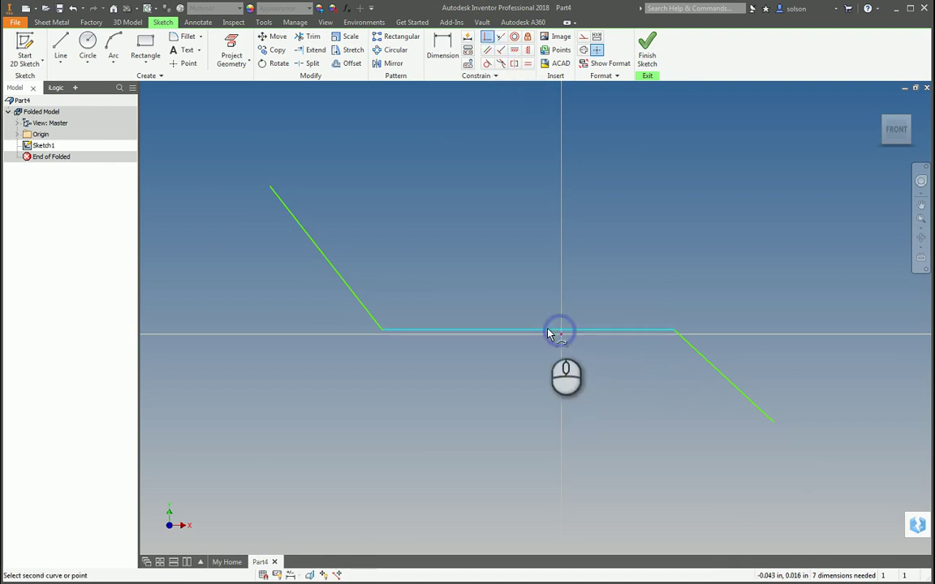
pyautogui.click(486, 37)
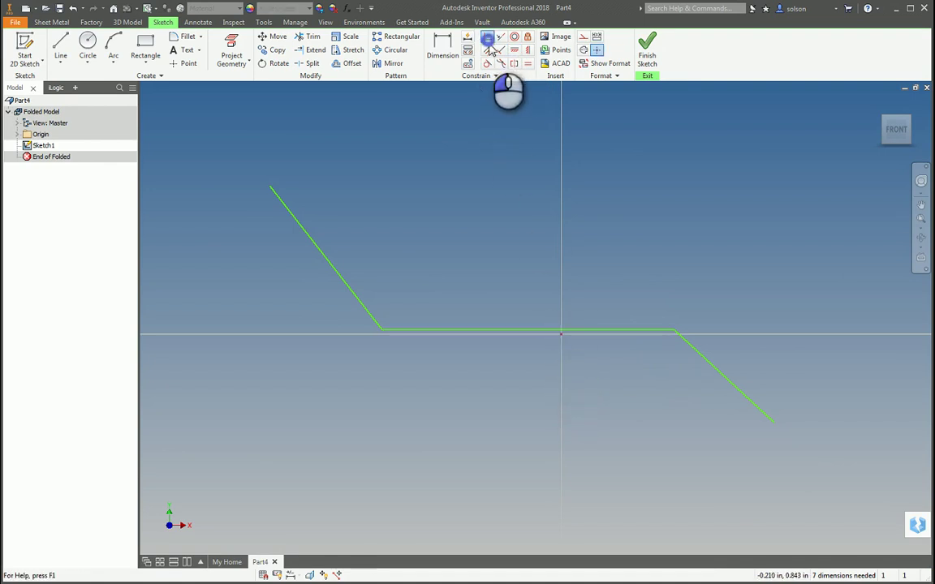
pyautogui.click(559, 330)
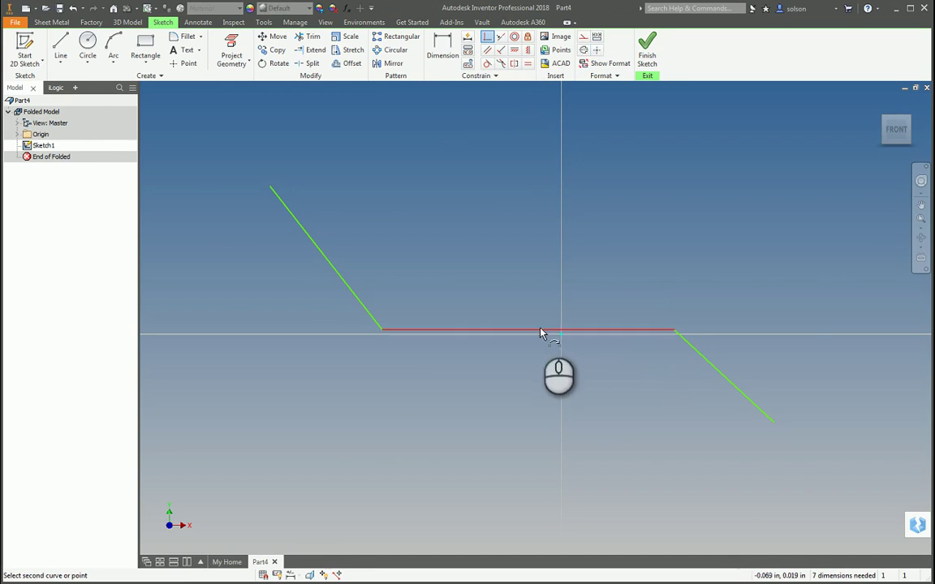
pyautogui.click(528, 329)
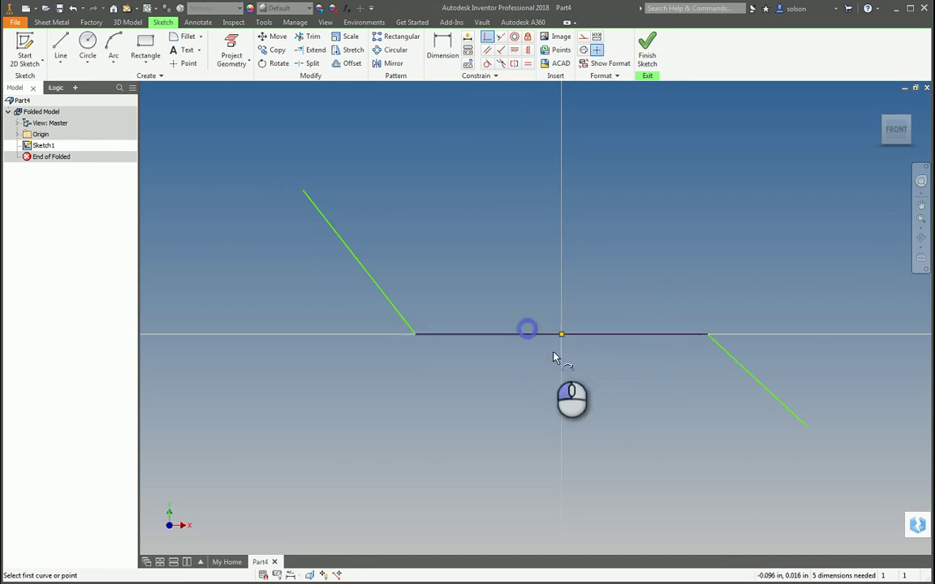
# Dimension the horizontal middle line to 10 in.
pyautogui.press('d')
pyautogui.click(598, 332)
pyautogui.click(592, 317)
pyautogui.write('10')
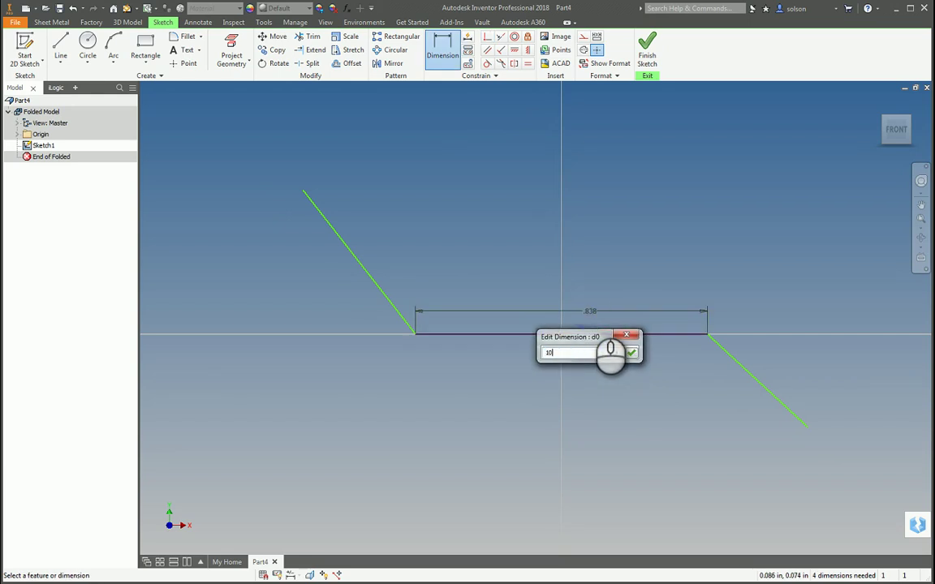
pyautogui.press('Return')
# Add an aligned dimension of 5 in to the upper-left sloped line.
pyautogui.scroll(1, 603, 294)
pyautogui.moveTo(523, 240); pyautogui.dragTo(751, 367, button='middle')
pyautogui.scroll(5, 388, 255)
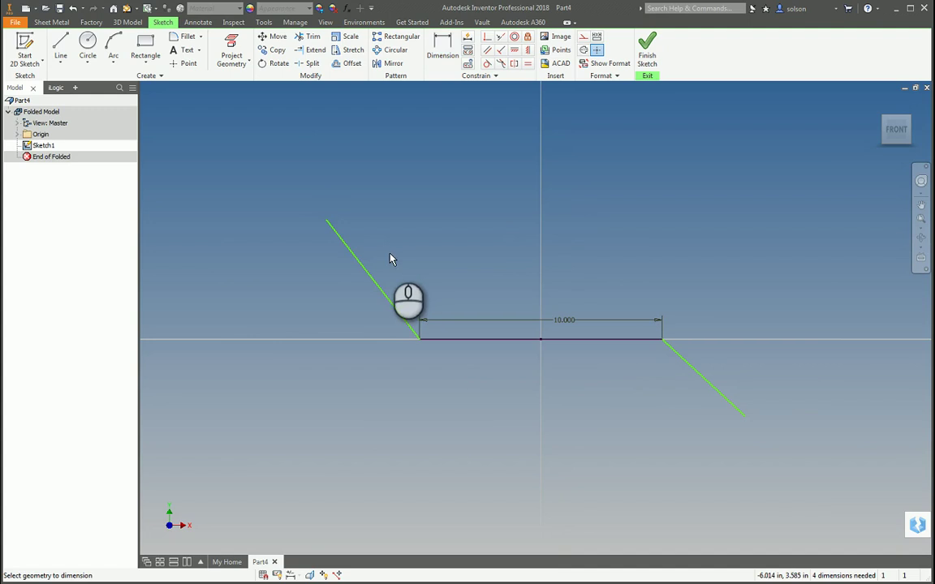
pyautogui.click(365, 270)
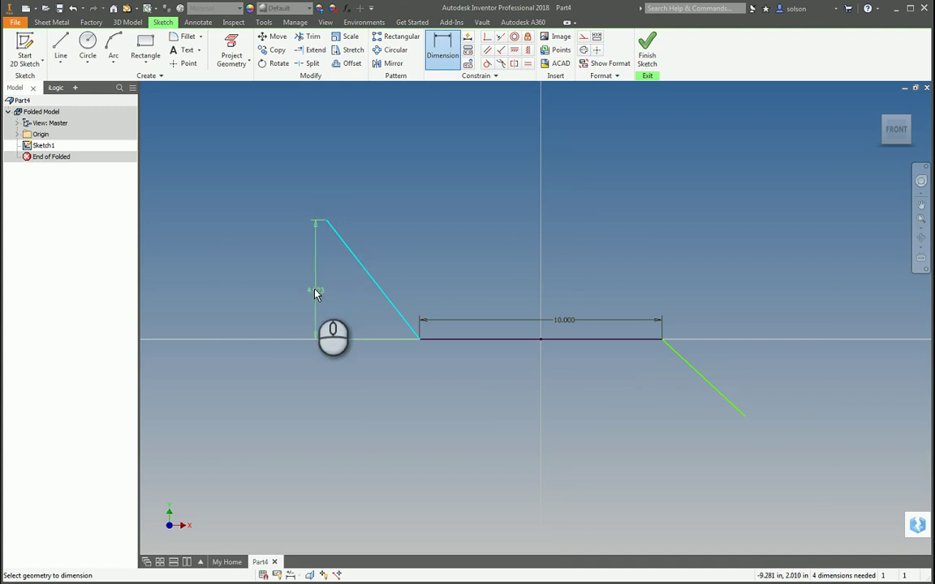
pyautogui.rightClick(314, 289)
pyautogui.click(295, 338)
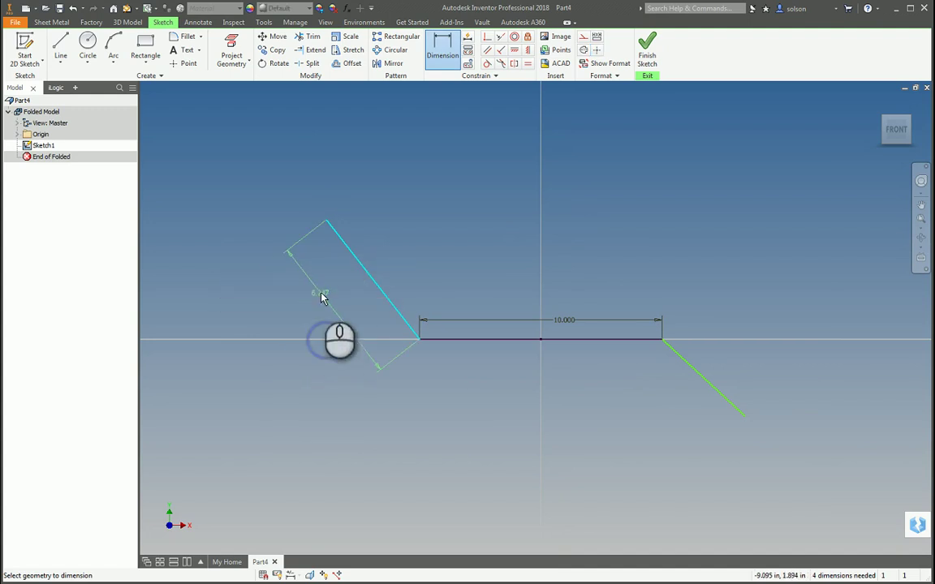
pyautogui.click(323, 300)
pyautogui.write('5')
pyautogui.press('Return')
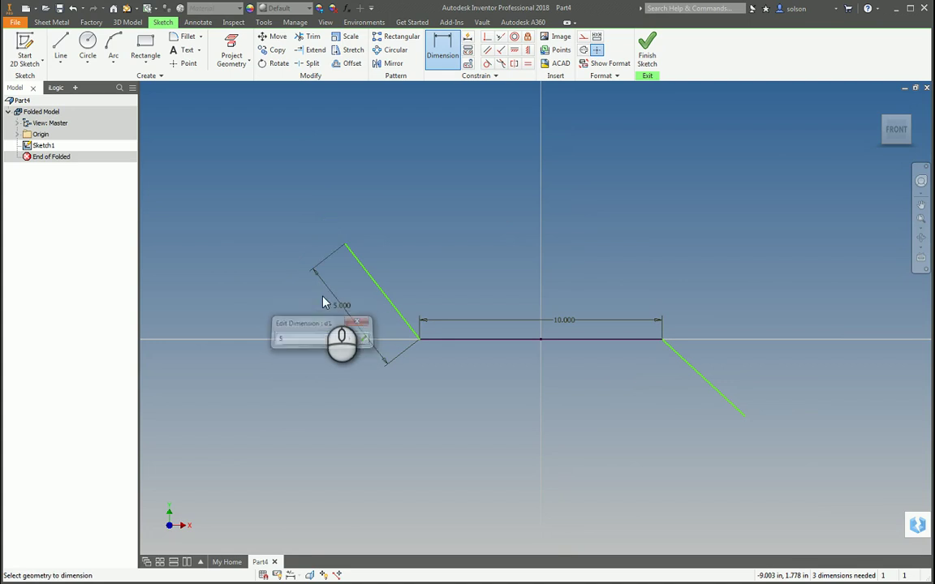
# Add an aligned dimension of 4 in to the lower-right sloped line.
pyautogui.click(685, 369)
pyautogui.rightClick(739, 347)
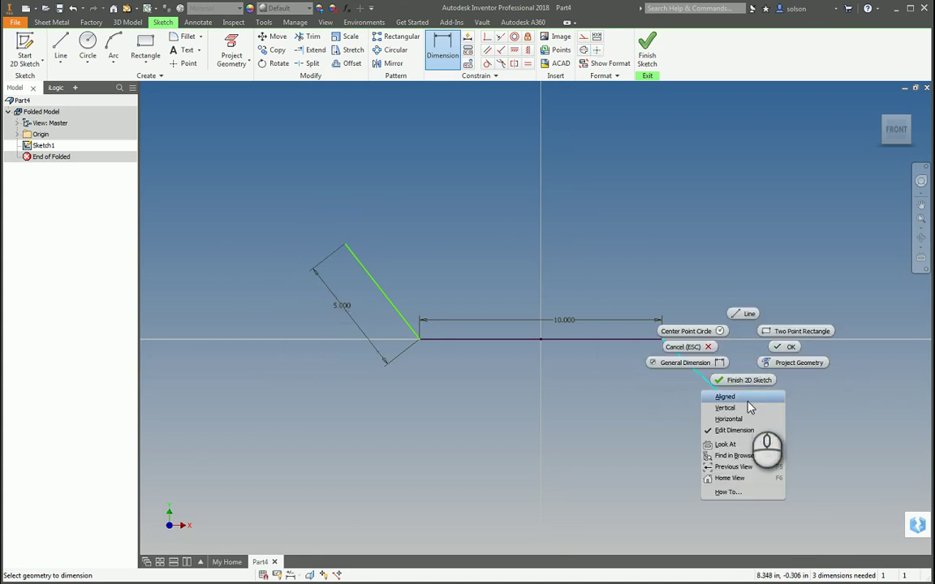
pyautogui.click(745, 398)
pyautogui.click(739, 351)
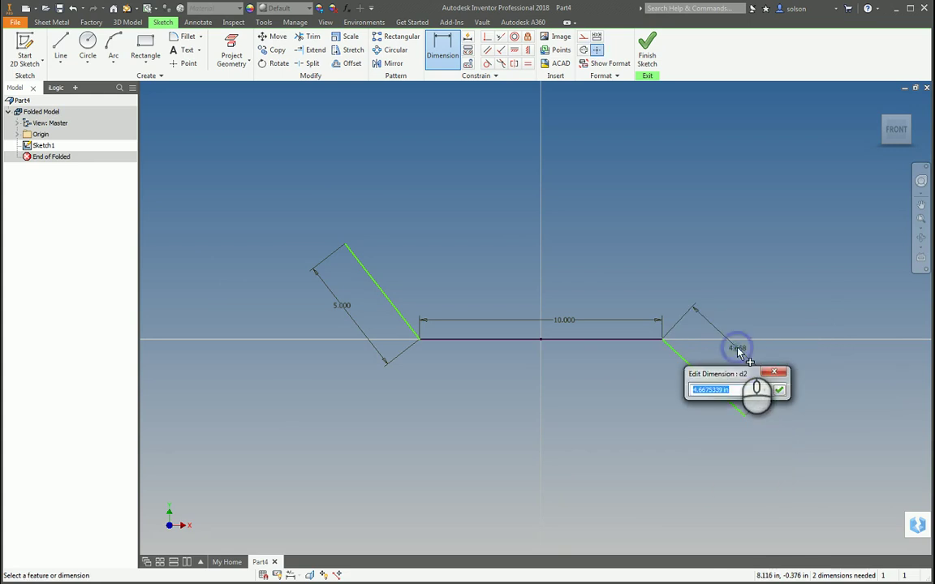
pyautogui.write('4')
pyautogui.press('Return')
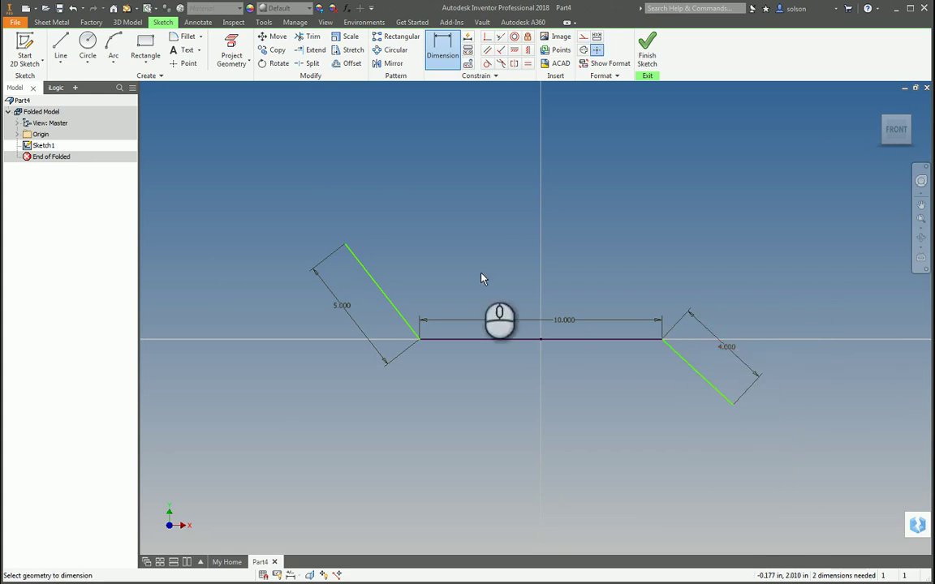
# Set the angle between the upper-left sloped line and the horizontal line to 135 degrees.
pyautogui.click(388, 302)
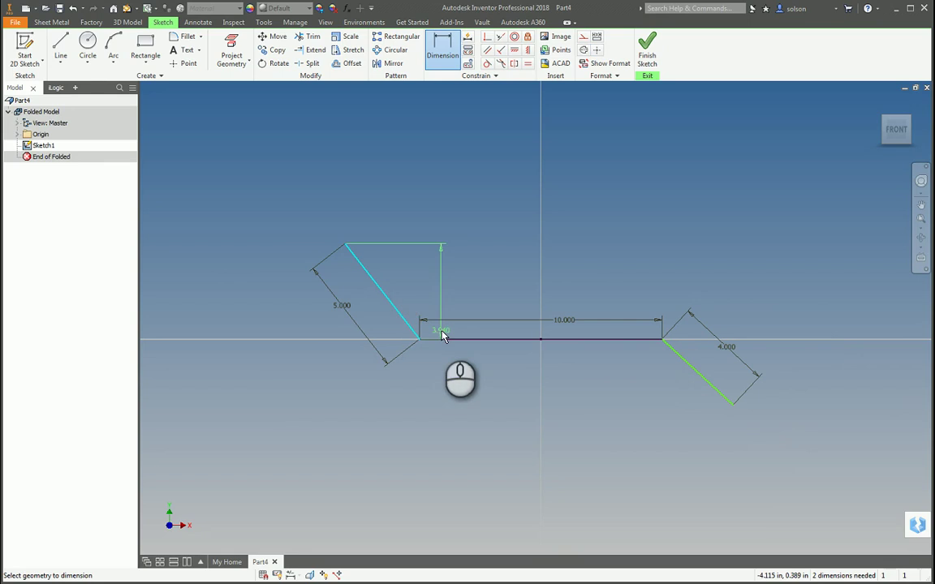
pyautogui.click(436, 337)
pyautogui.click(436, 292)
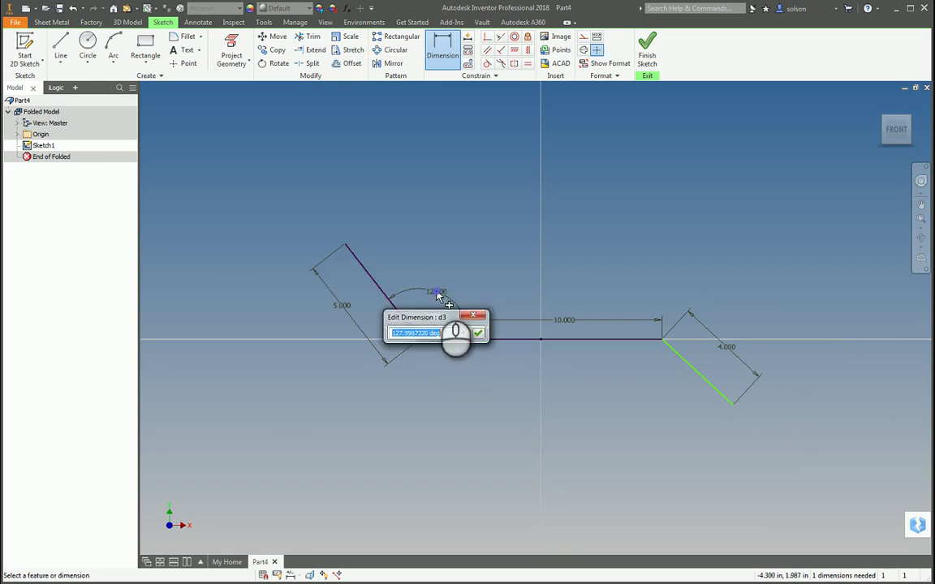
pyautogui.write('135')
pyautogui.press('Return')
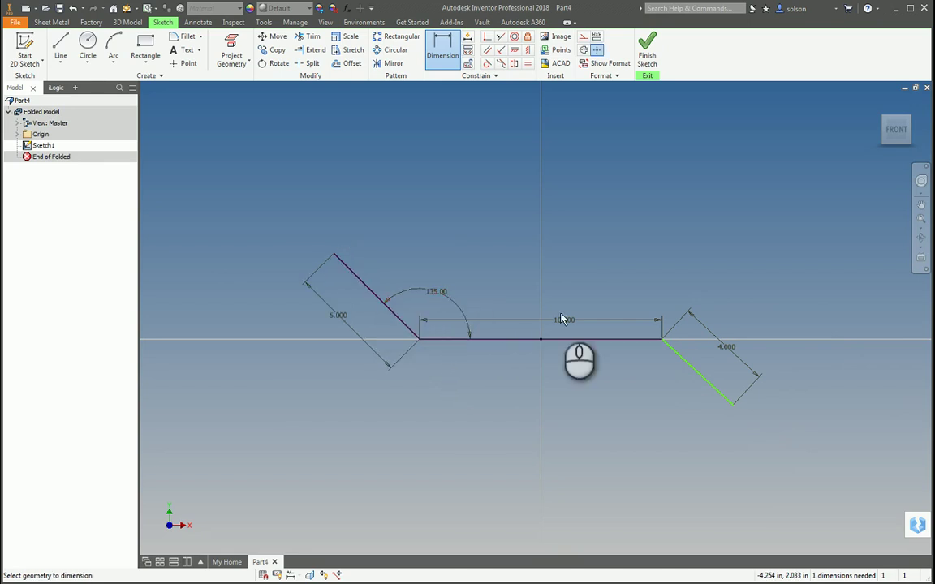
# Set the angle between the horizontal line and the lower-right sloped line to 135 degrees, and finish the sketch.
pyautogui.click(643, 343)
pyautogui.click(678, 354)
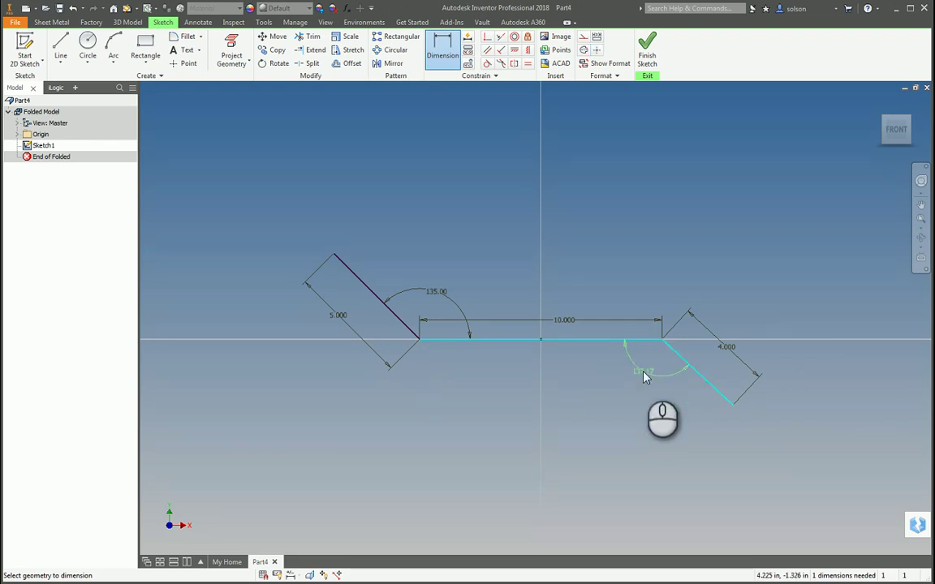
pyautogui.click(643, 373)
pyautogui.write('135')
pyautogui.press('Return')
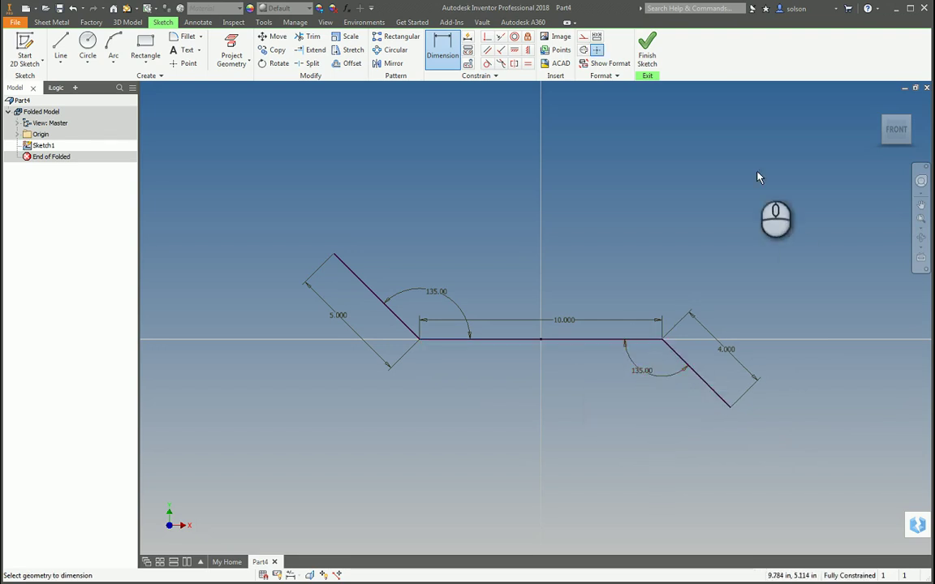
pyautogui.click(646, 50)
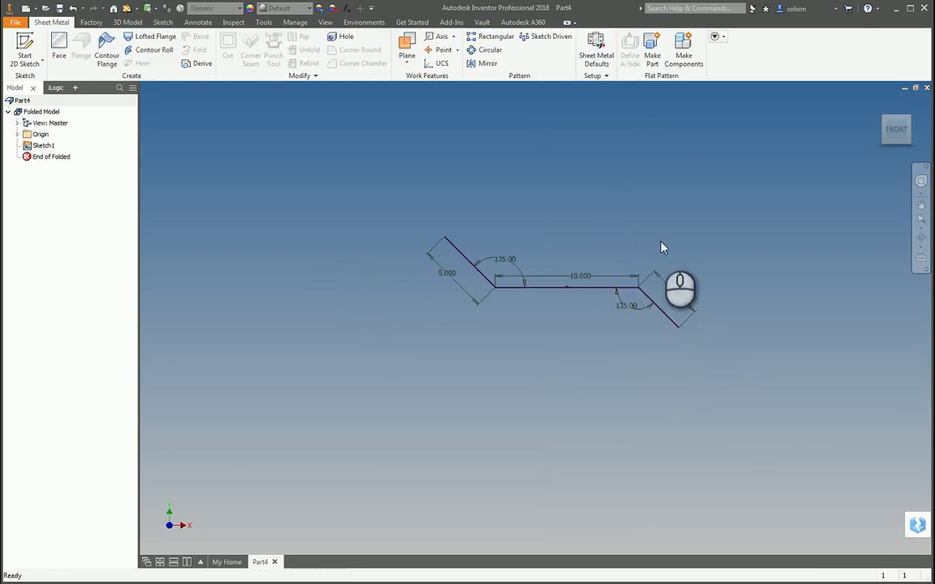
# Create a contour flange from the sketched profile, 3 in wide and extended symmetrically to both sides of the sketch.
pyautogui.moveTo(662, 246)
pyautogui.keyDown('shift'); pyautogui.mouseDown(button='middle')
pyautogui.moveTo(620, 246)
pyautogui.moveTo(580, 275)
pyautogui.moveTo(591, 291)
pyautogui.mouseUp(button='middle'); pyautogui.keyUp('shift')
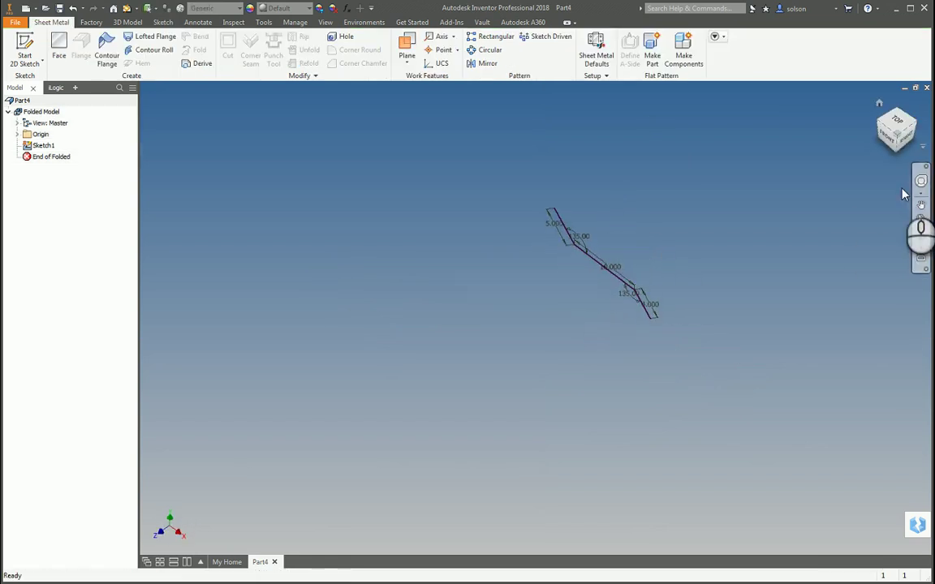
pyautogui.click(898, 141)
pyautogui.scroll(-5, 620, 223)
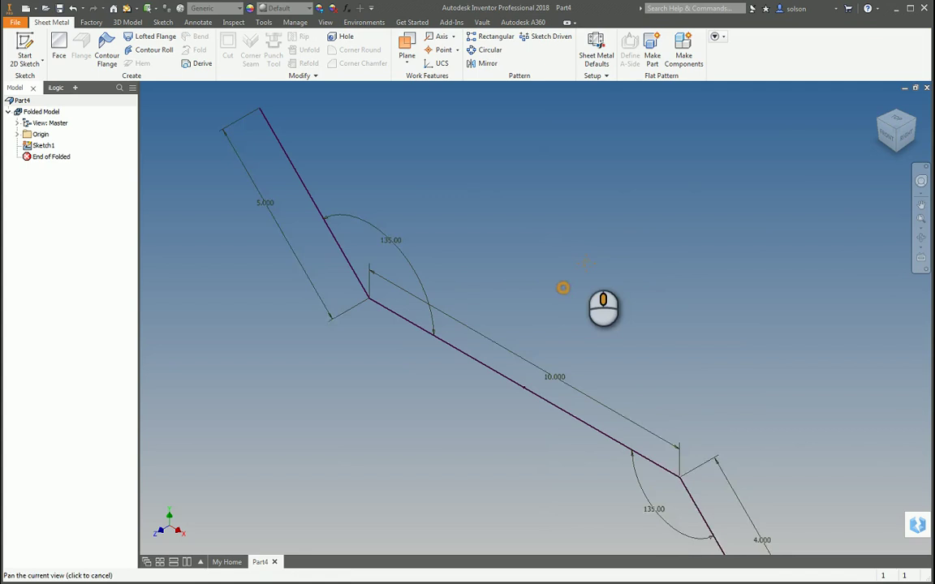
pyautogui.click(106, 49)
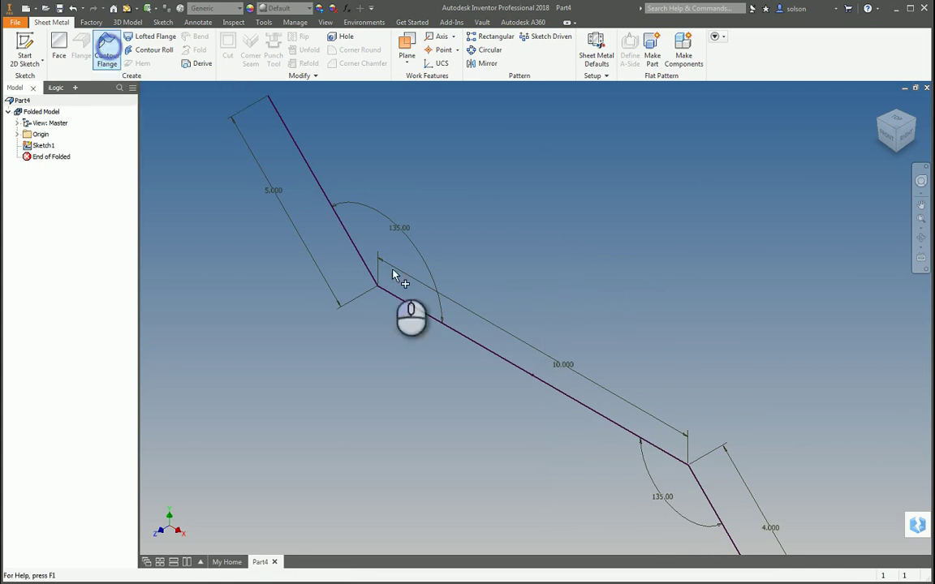
pyautogui.click(303, 274)
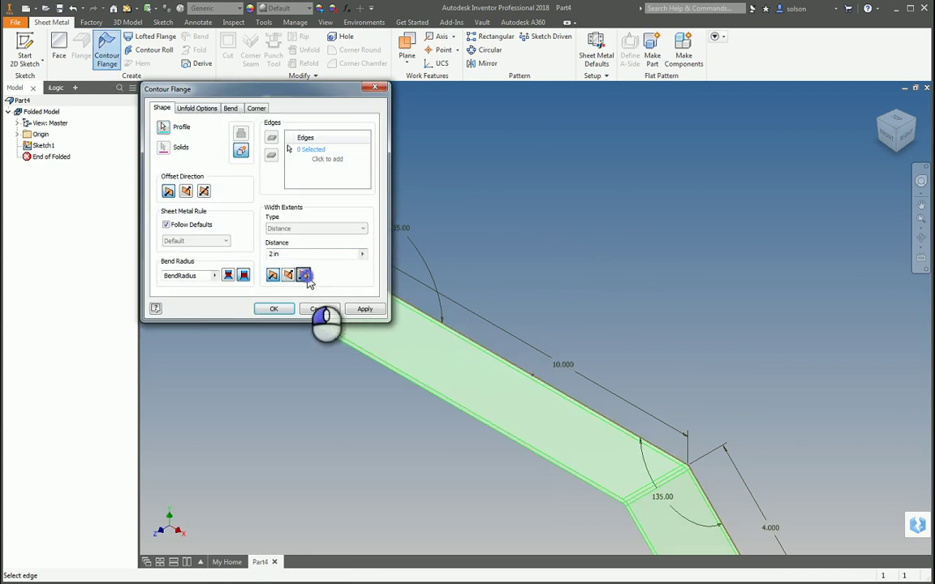
pyautogui.scroll(3, 430, 289)
pyautogui.moveTo(286, 253); pyautogui.dragTo(230, 256)
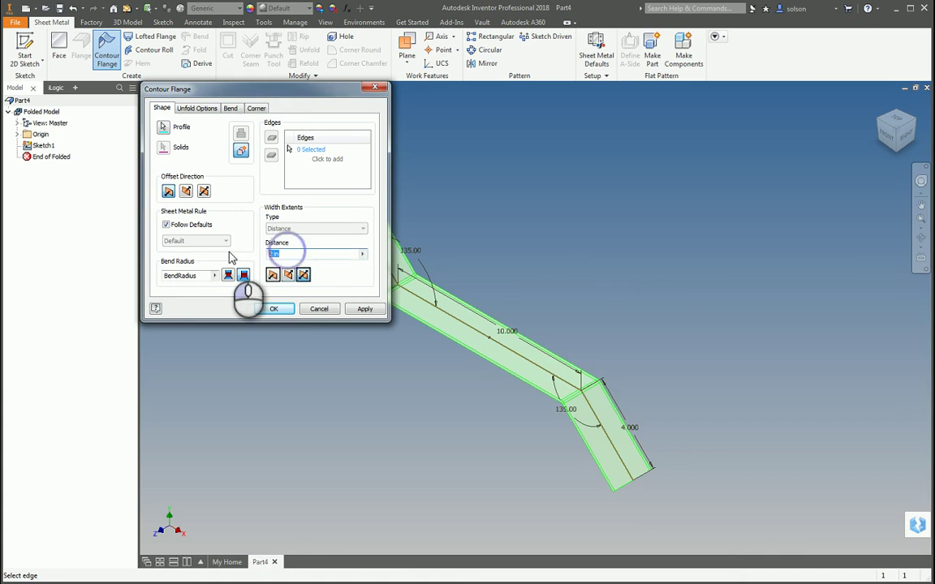
pyautogui.write('3')
pyautogui.moveTo(554, 268); pyautogui.dragTo(634, 271, button='middle')
pyautogui.moveTo(619, 267); pyautogui.dragTo(675, 267, button='middle')
pyautogui.scroll(3, 673, 267)
pyautogui.scroll(-3, 486, 296)
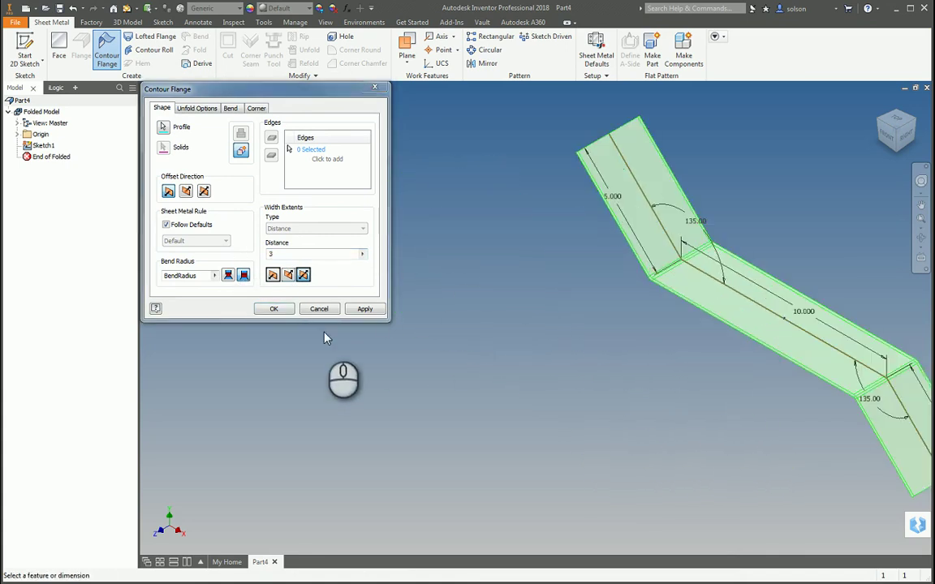
pyautogui.click(273, 309)
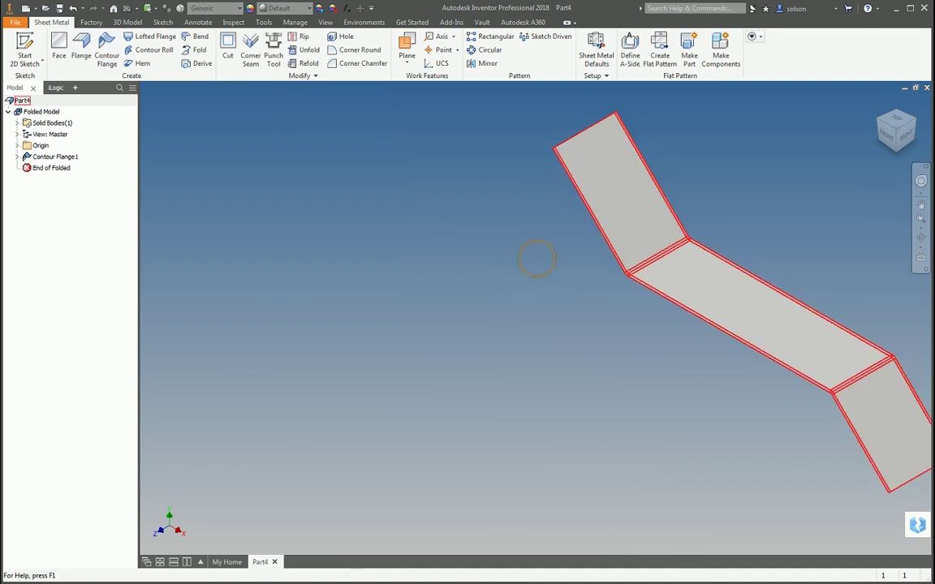
# Set up a 1 in flange at a 45-degree angle along the three front edges of the angled sections.
pyautogui.click(81, 50)
pyautogui.scroll(-3, 583, 185)
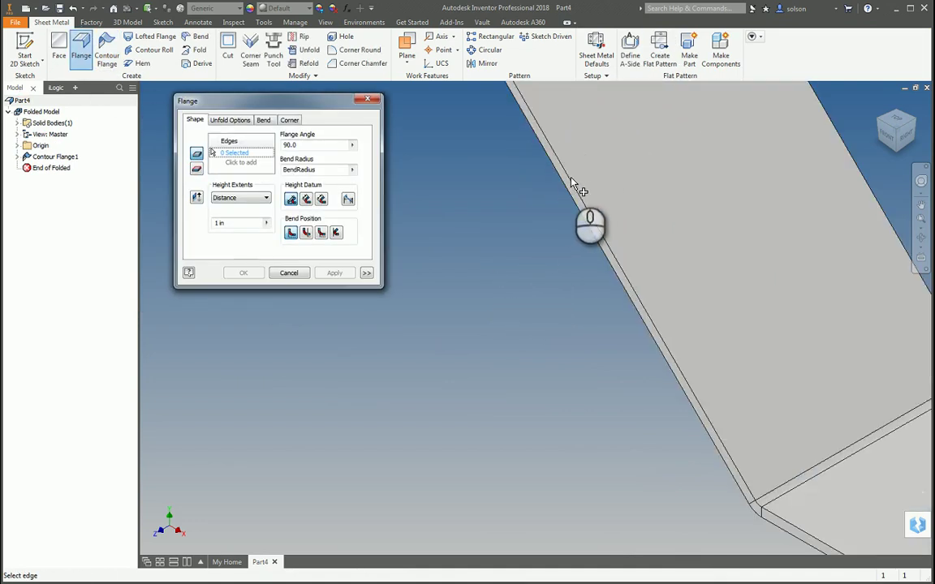
pyautogui.click(563, 183)
pyautogui.scroll(3, 528, 211)
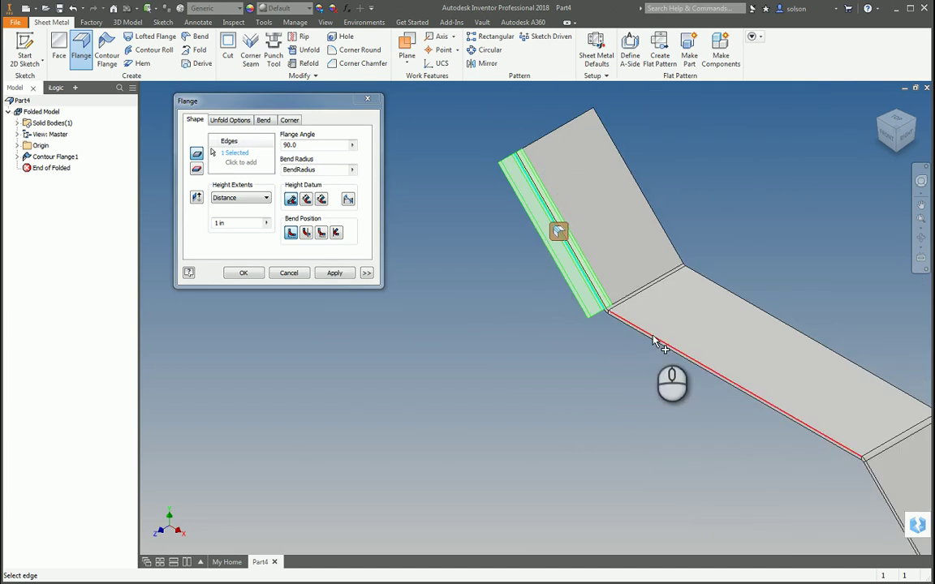
pyautogui.click(649, 345)
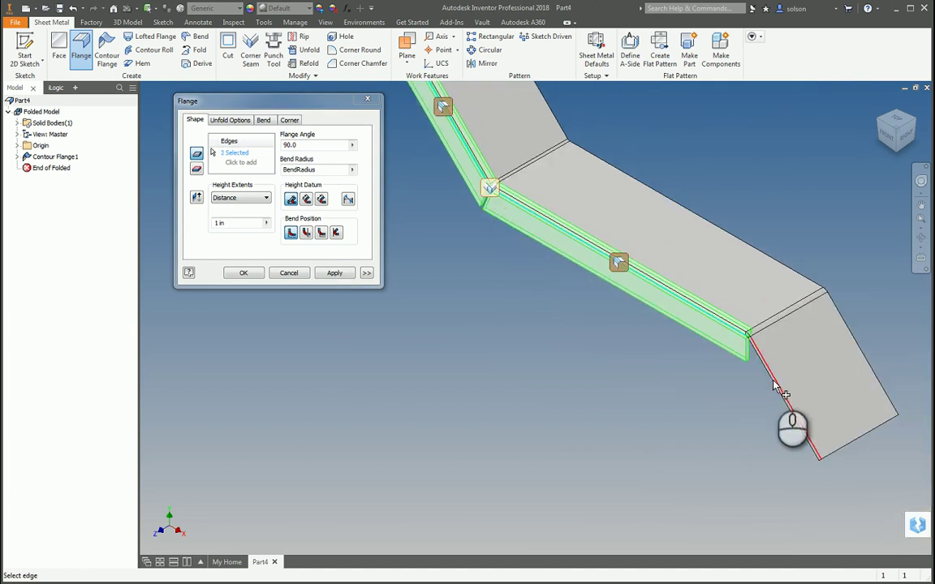
pyautogui.click(777, 390)
pyautogui.click(314, 144)
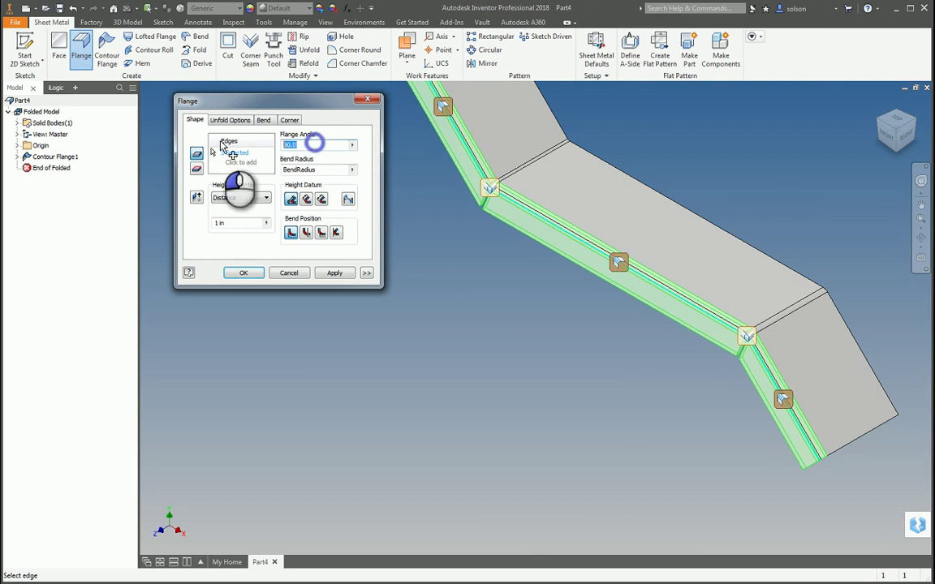
pyautogui.write('45')
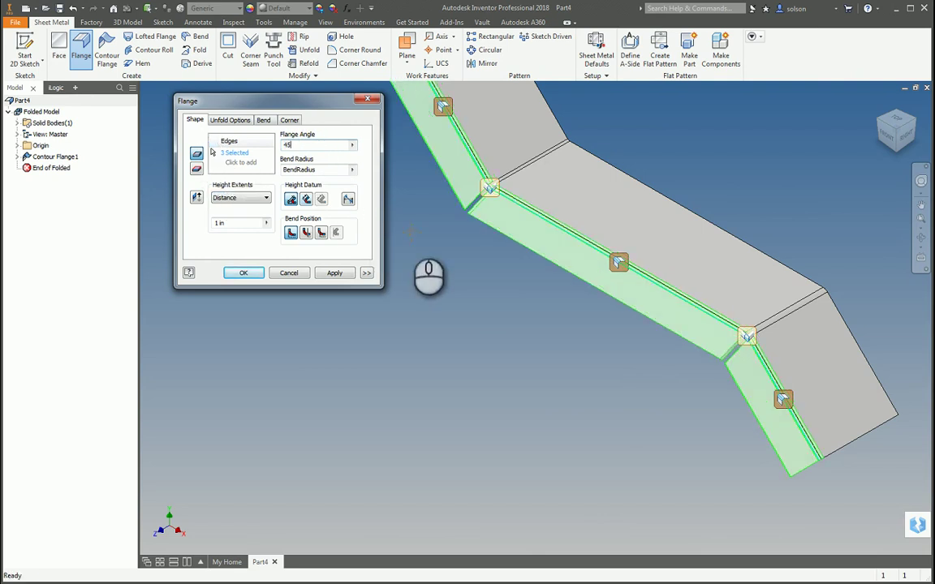
# Turn off automatic mitering for the flange corners and inspect both corners in the preview.
pyautogui.scroll(-3, 529, 277)
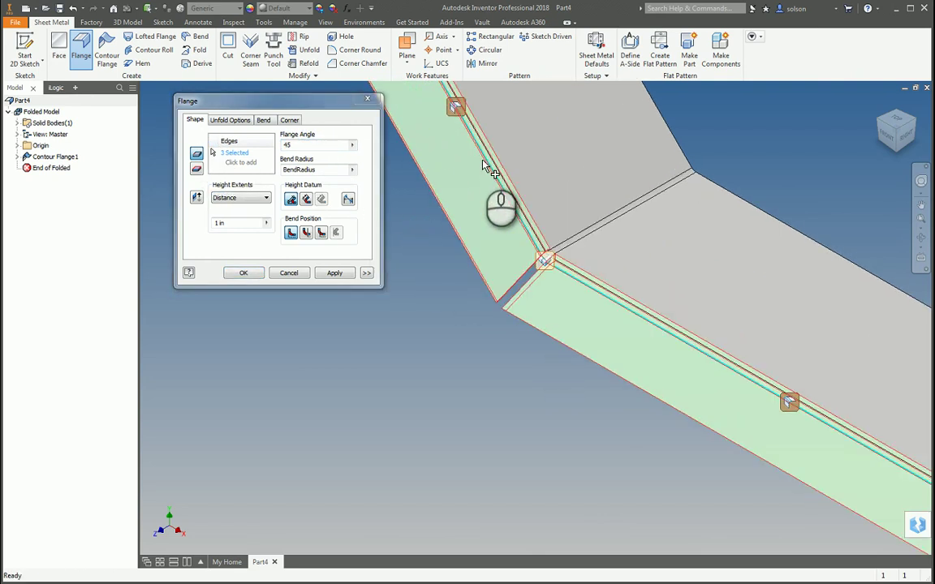
pyautogui.click(289, 119)
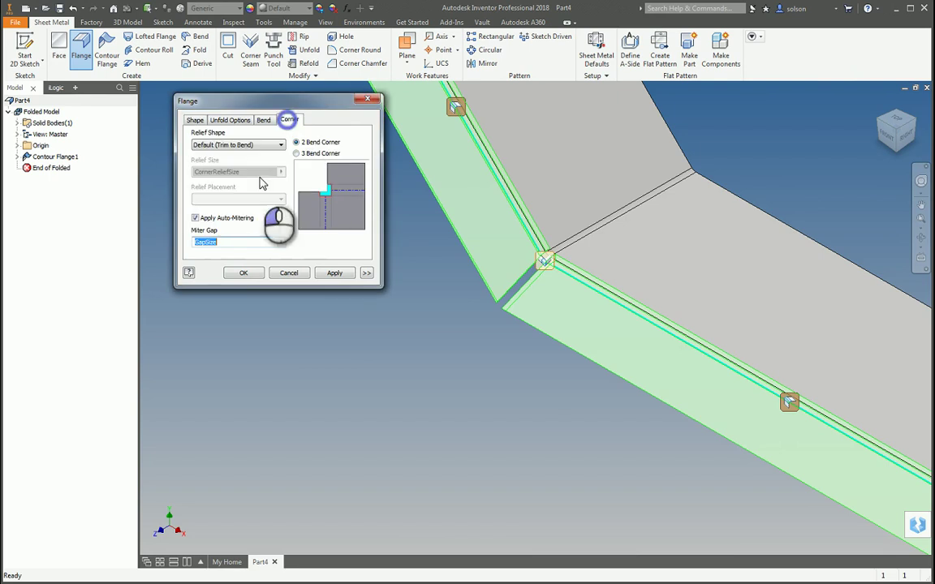
pyautogui.click(195, 217)
pyautogui.scroll(2, 493, 271)
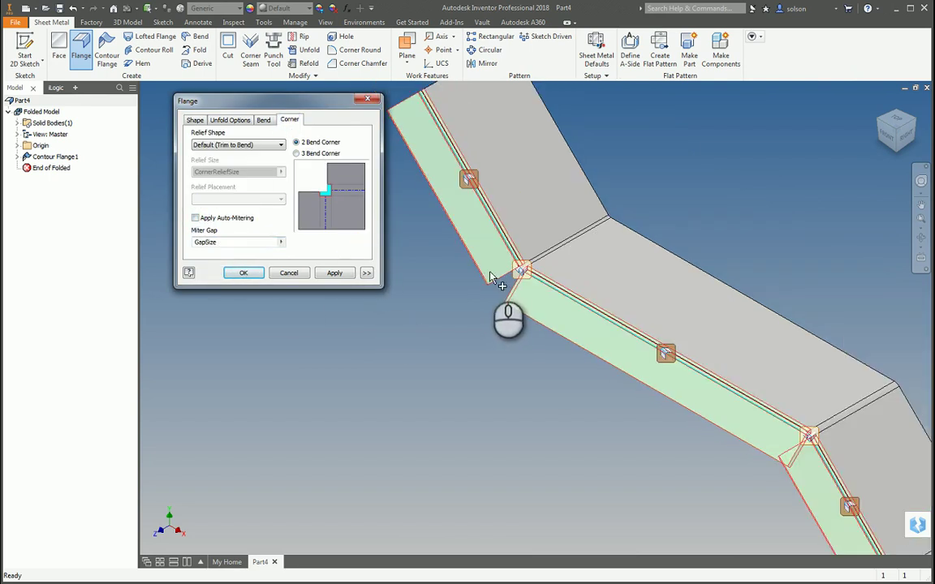
pyautogui.scroll(-3, 490, 262)
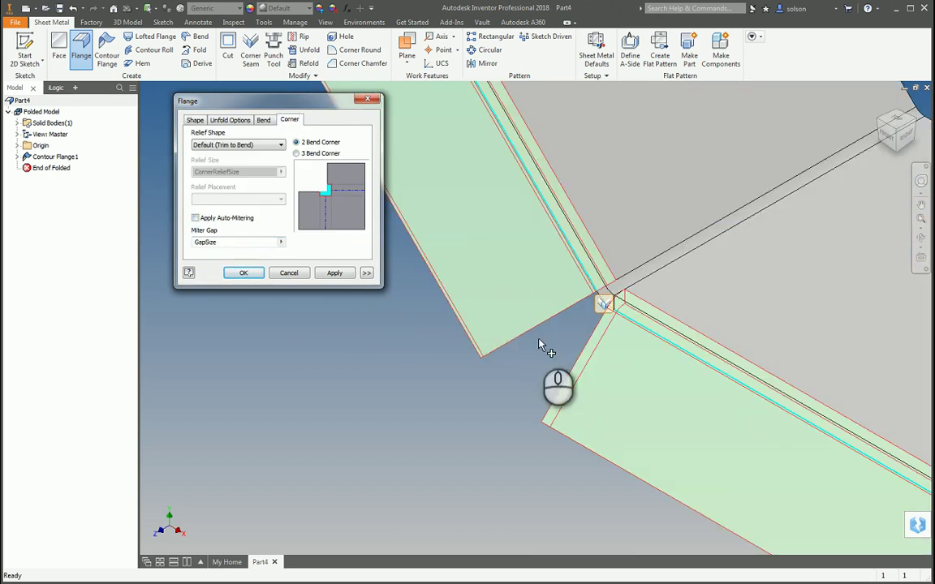
pyautogui.scroll(2, 519, 333)
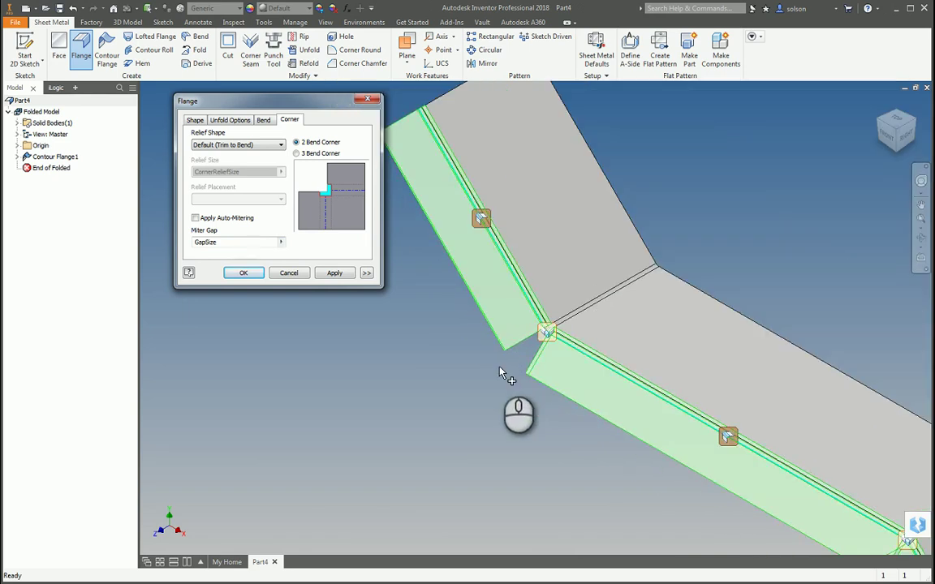
pyautogui.scroll(3, 499, 371)
pyautogui.scroll(-3, 580, 380)
pyautogui.scroll(-2, 537, 258)
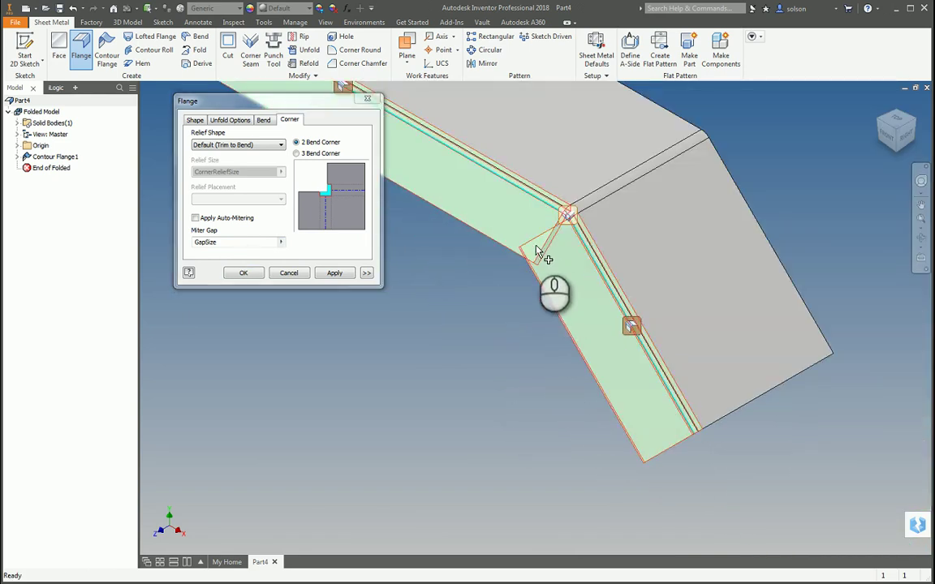
# Set the lower flange section's width extents to Offset, with 0.25 for the first offset and 0 for the second.
pyautogui.click(631, 328)
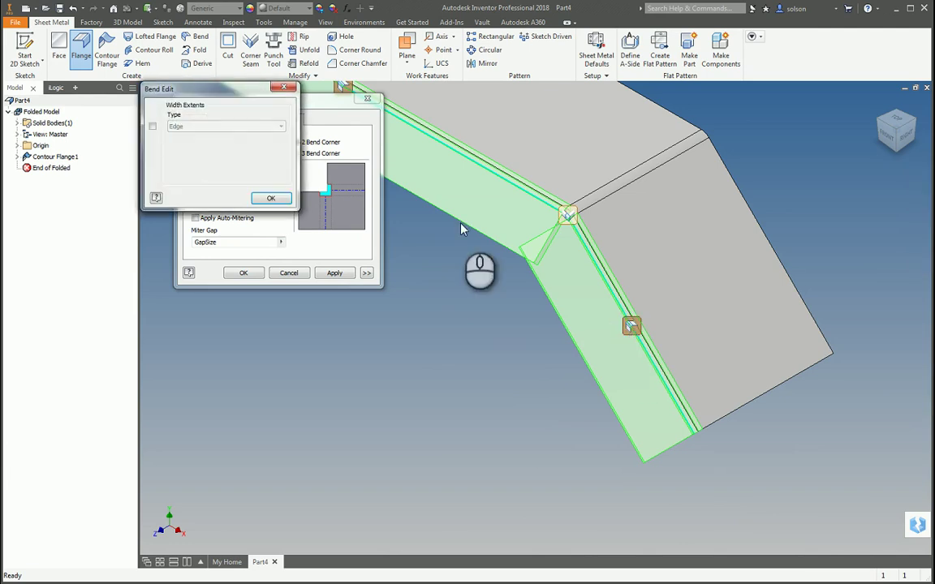
pyautogui.click(152, 127)
pyautogui.click(215, 126)
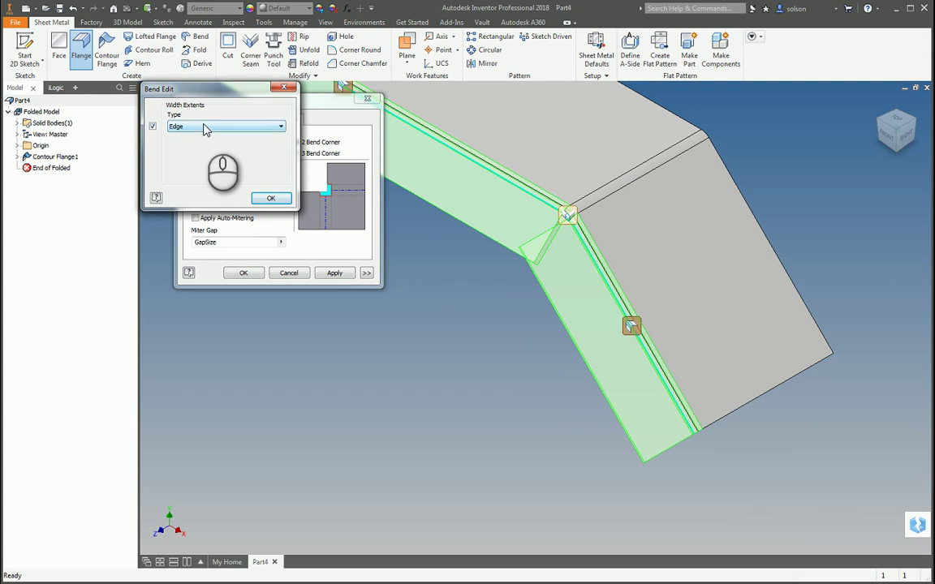
pyautogui.click(199, 151)
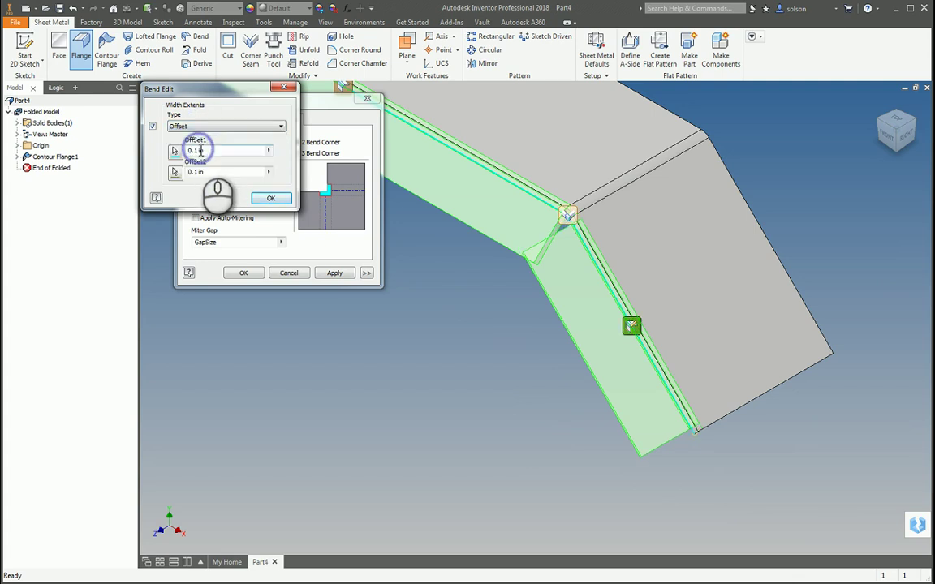
pyautogui.doubleClick(216, 151)
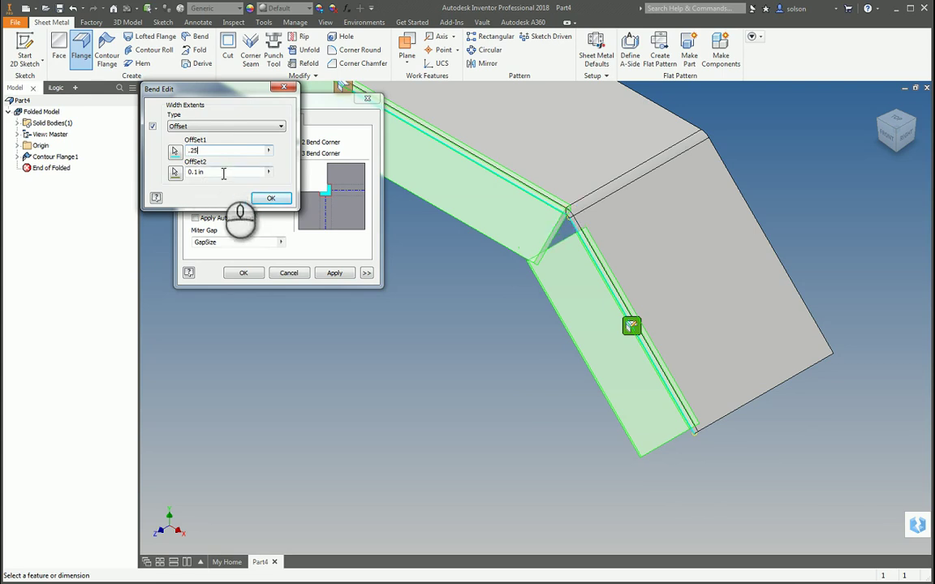
pyautogui.doubleClick(217, 172)
pyautogui.write('0')
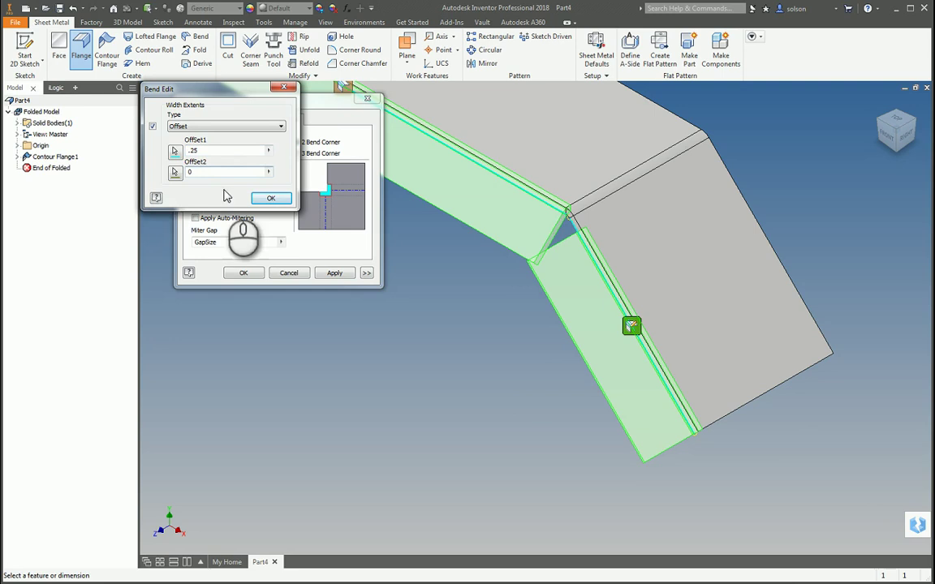
pyautogui.click(271, 198)
# Set the middle flange section's width extents to Offset, with offsets of 0 and 0.25, and create the flange.
pyautogui.moveTo(537, 324); pyautogui.dragTo(605, 326, button='middle')
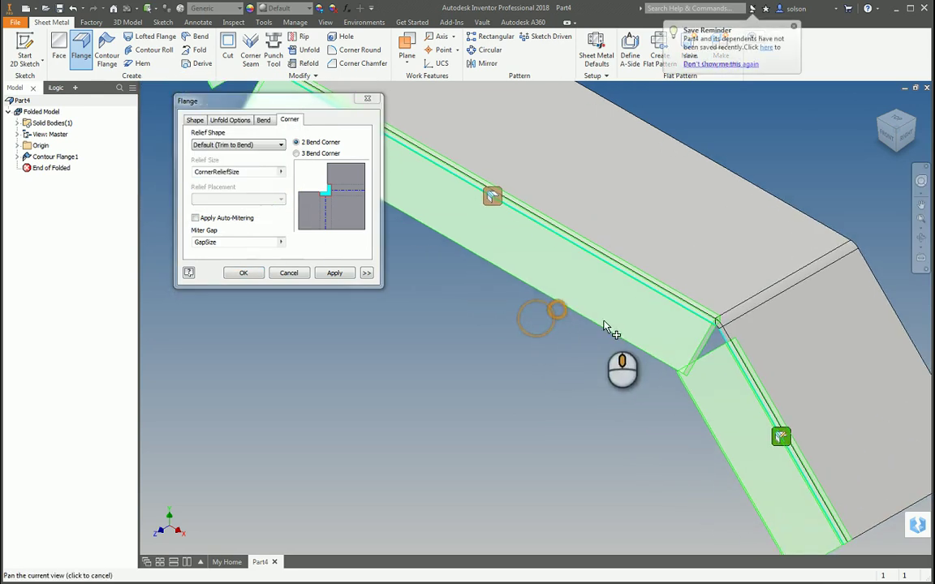
pyautogui.click(492, 195)
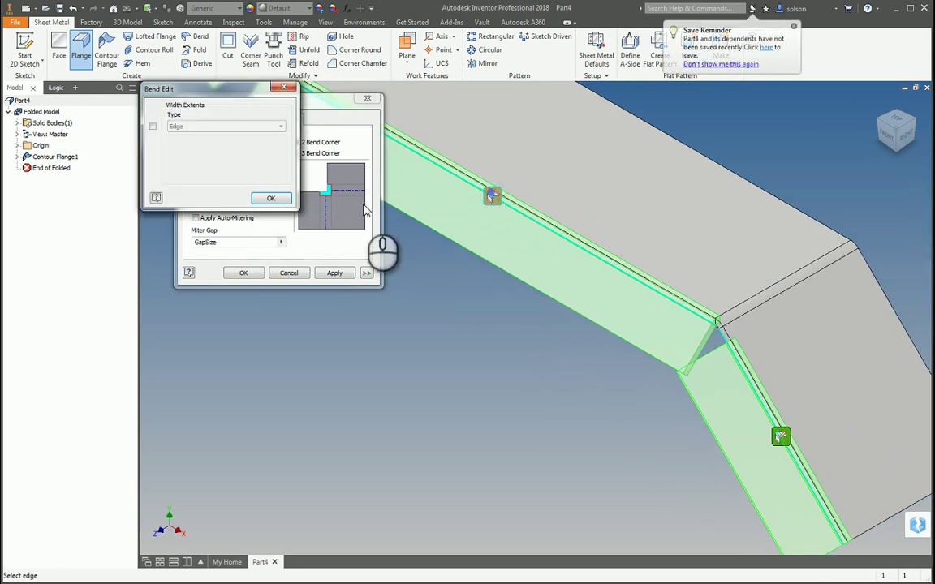
pyautogui.click(152, 128)
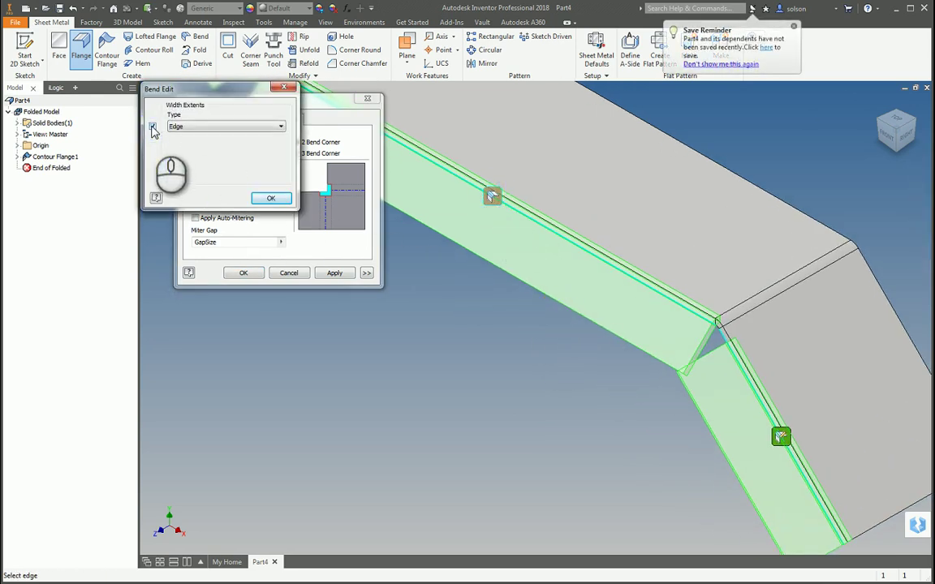
pyautogui.click(195, 127)
pyautogui.click(194, 153)
pyautogui.click(227, 150)
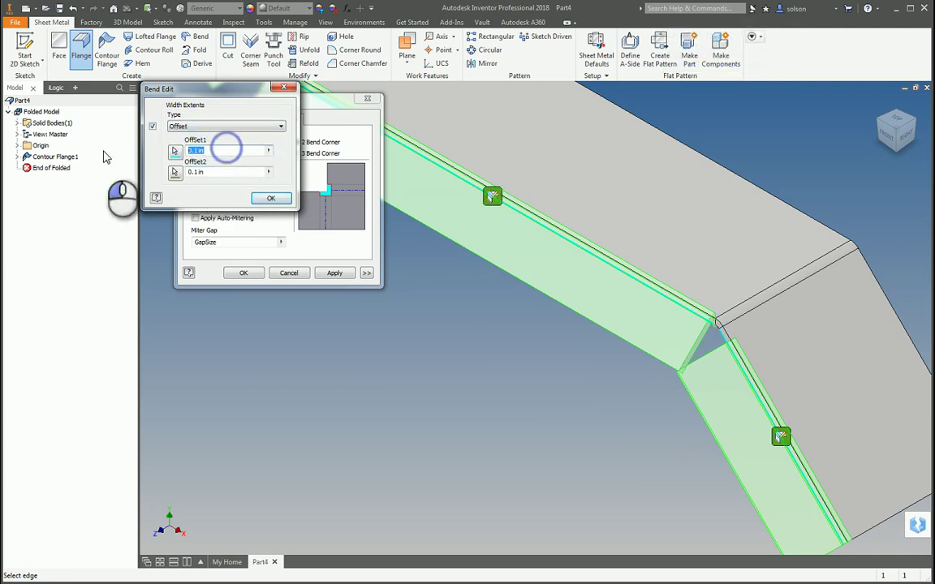
pyautogui.click(195, 171)
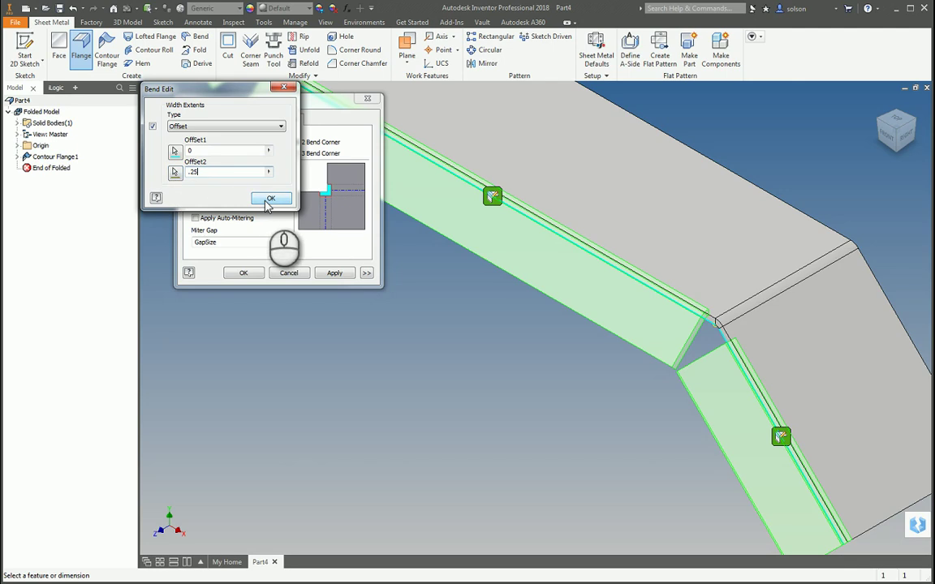
pyautogui.click(269, 199)
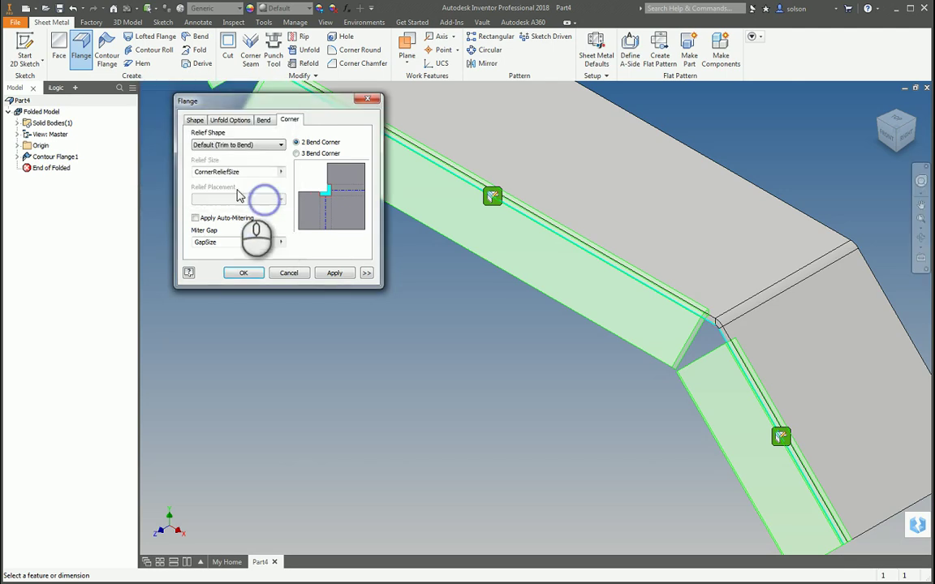
pyautogui.click(333, 276)
pyautogui.scroll(-2, 450, 318)
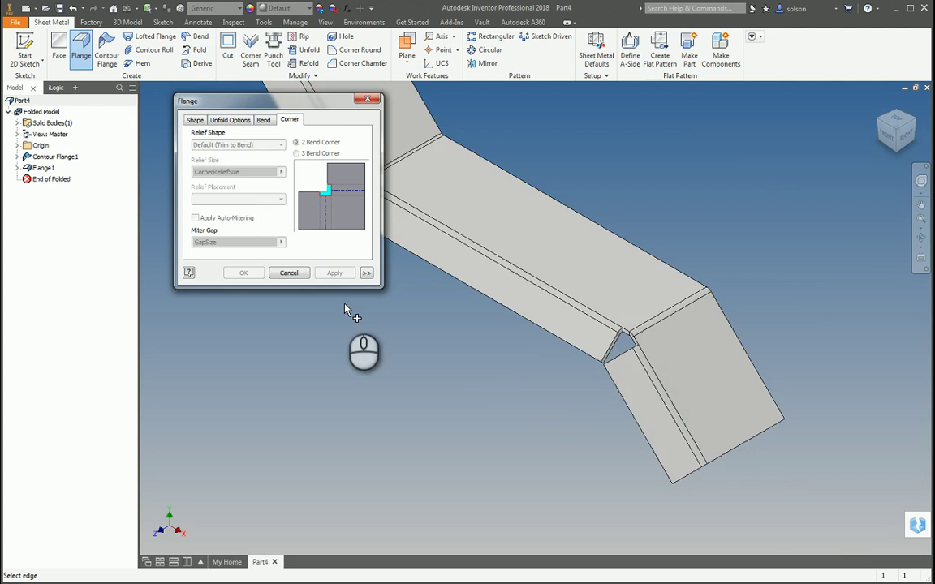
pyautogui.click(297, 277)
# Mirror the flange feature across the origin XY plane to the opposite side of the part.
pyautogui.moveTo(435, 325); pyautogui.dragTo(489, 359, button='middle')
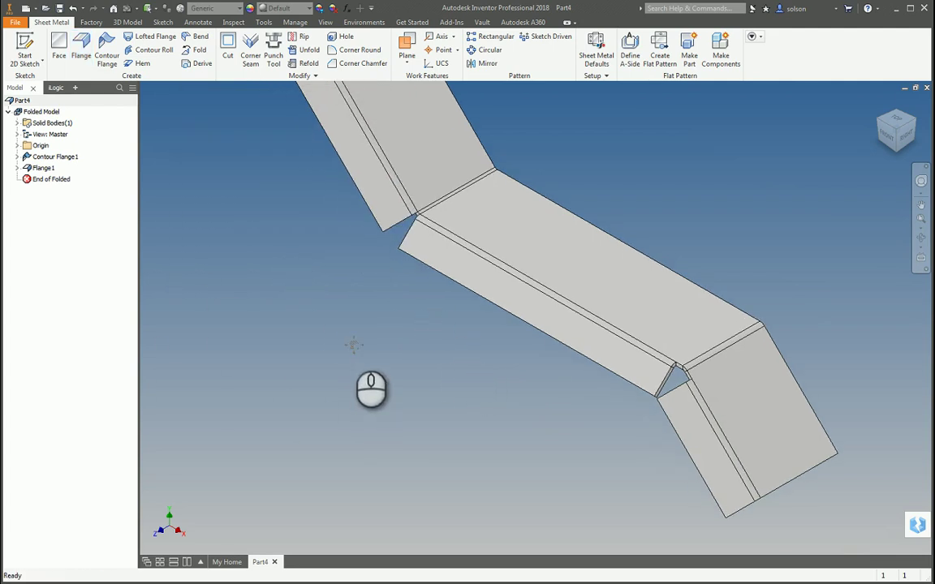
pyautogui.moveTo(310, 302); pyautogui.dragTo(341, 310, button='middle')
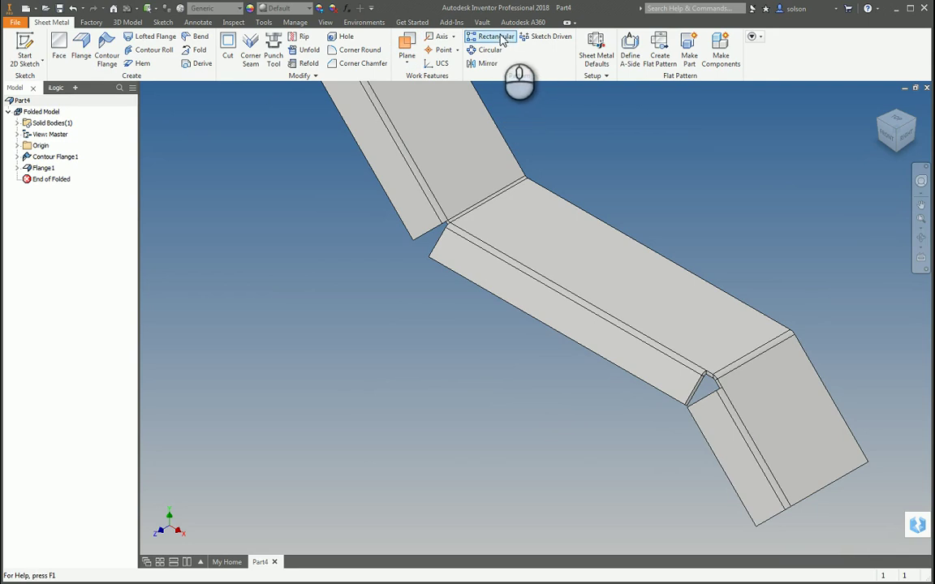
pyautogui.click(485, 63)
pyautogui.click(376, 162)
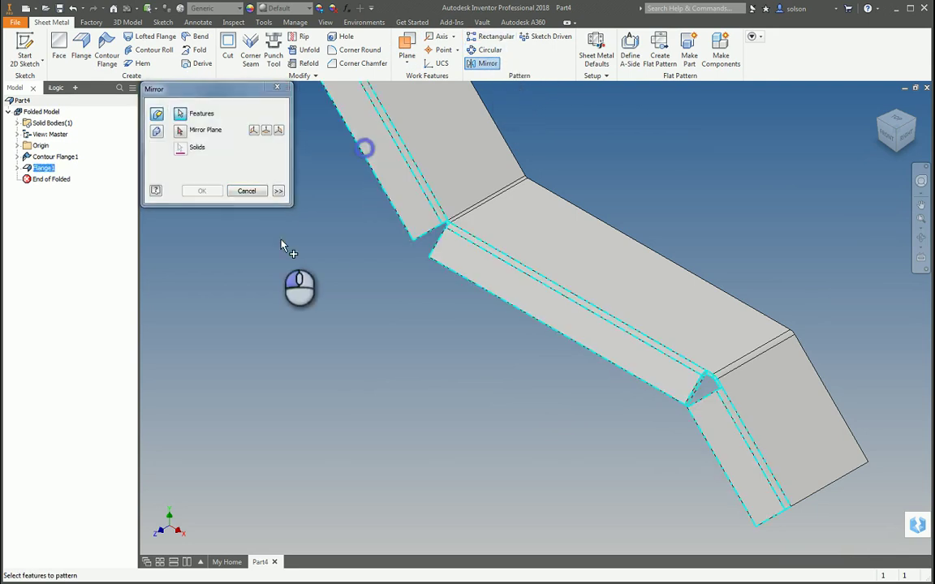
pyautogui.click(279, 131)
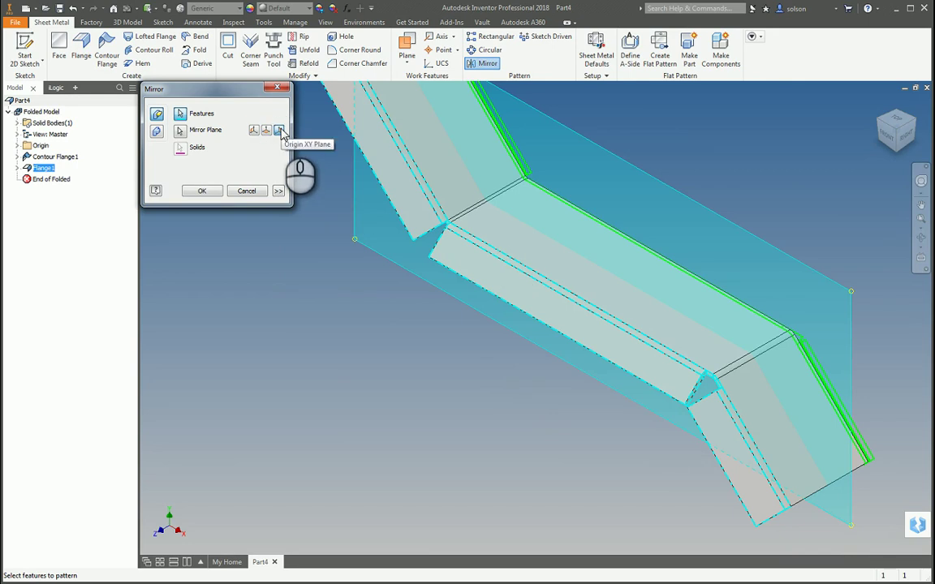
pyautogui.keyDown('shift'); pyautogui.moveTo(491, 230); pyautogui.dragTo(307, 142, button='middle'); pyautogui.keyUp('shift')
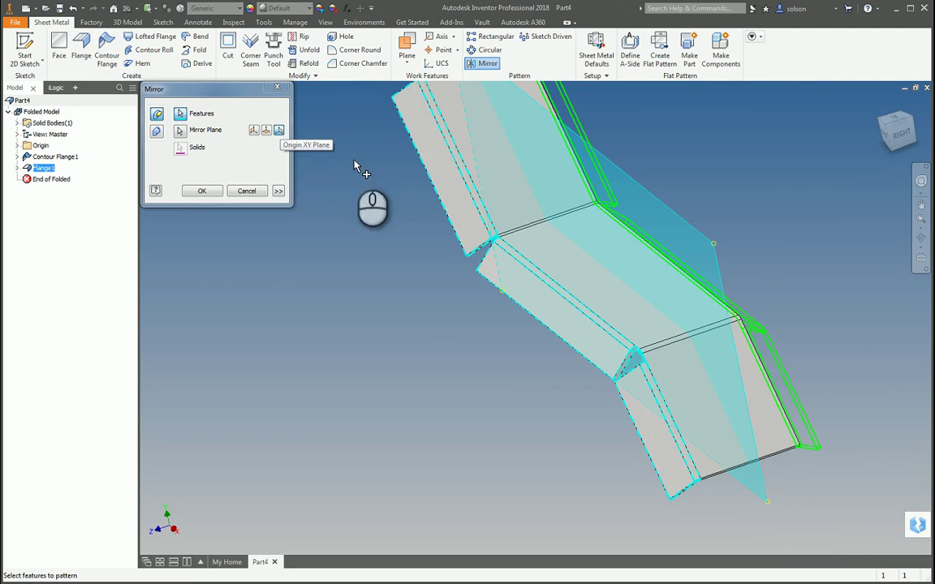
pyautogui.keyDown('shift'); pyautogui.moveTo(564, 229); pyautogui.dragTo(562, 224, button='middle'); pyautogui.keyUp('shift')
pyautogui.keyDown('shift'); pyautogui.moveTo(543, 223); pyautogui.dragTo(532, 224, button='middle'); pyautogui.keyUp('shift')
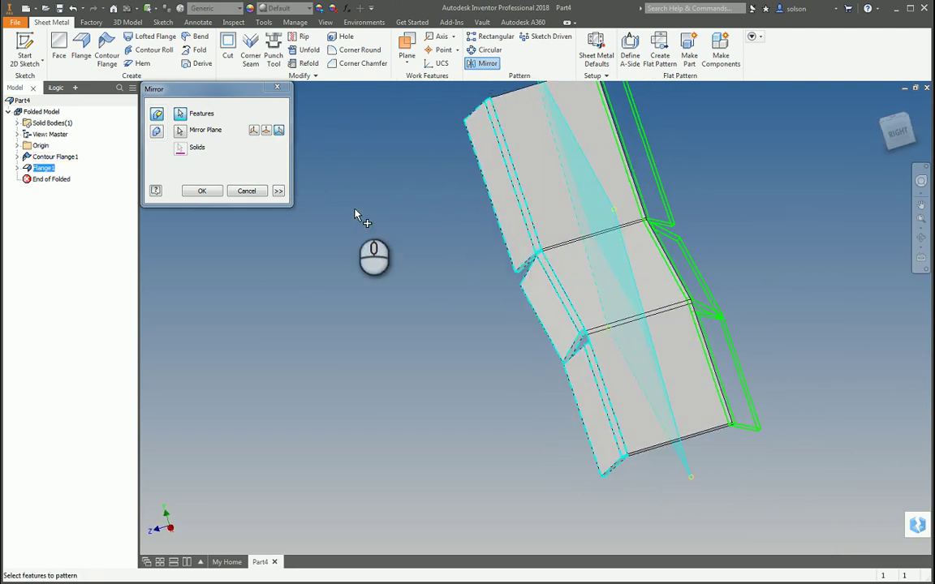
pyautogui.click(206, 191)
pyautogui.keyDown('shift'); pyautogui.moveTo(342, 229); pyautogui.dragTo(564, 132, button='middle'); pyautogui.keyUp('shift')
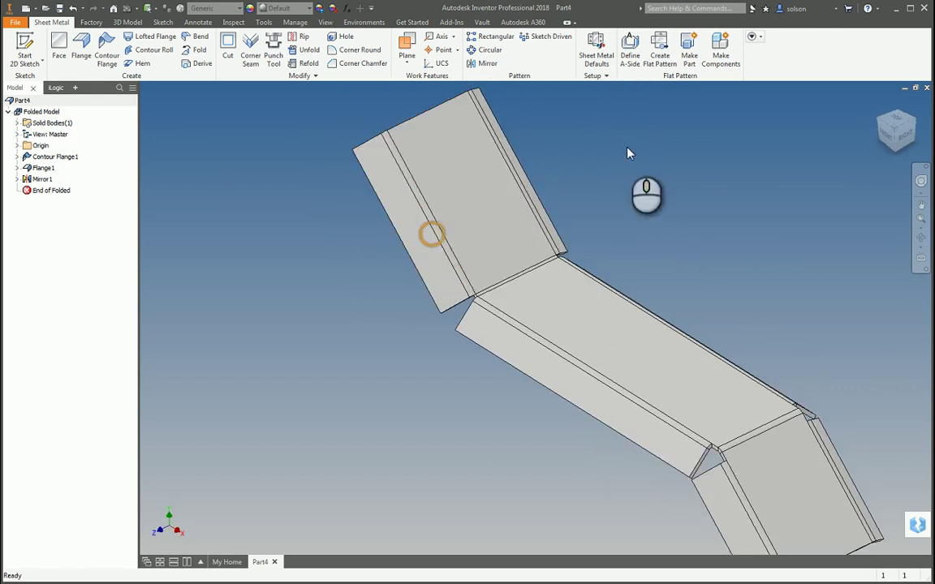
# Create the flat pattern of the sheet metal part and examine its corner notches.
pyautogui.click(662, 54)
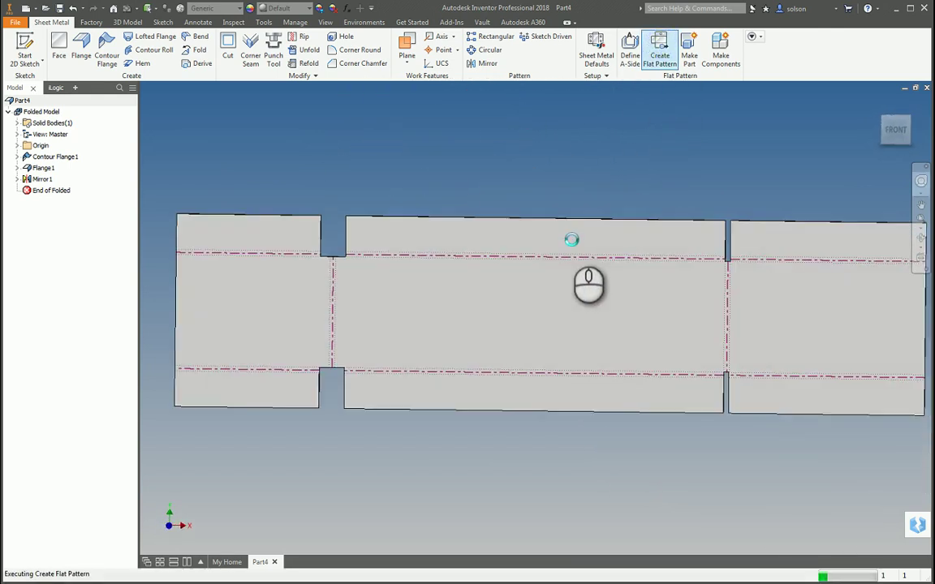
pyautogui.moveTo(463, 174); pyautogui.dragTo(418, 173, button='middle')
pyautogui.scroll(3, 455, 164)
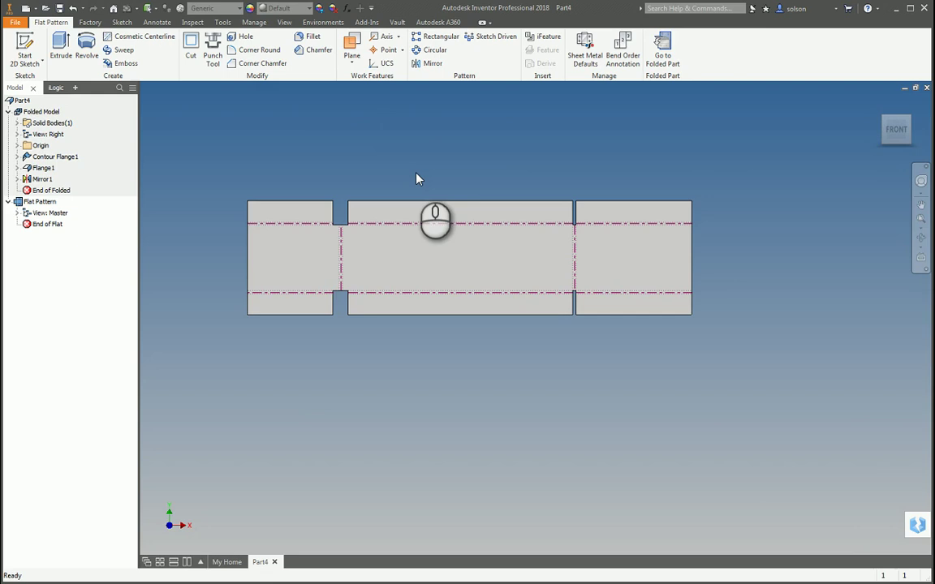
pyautogui.scroll(-3, 366, 169)
pyautogui.scroll(2, 413, 193)
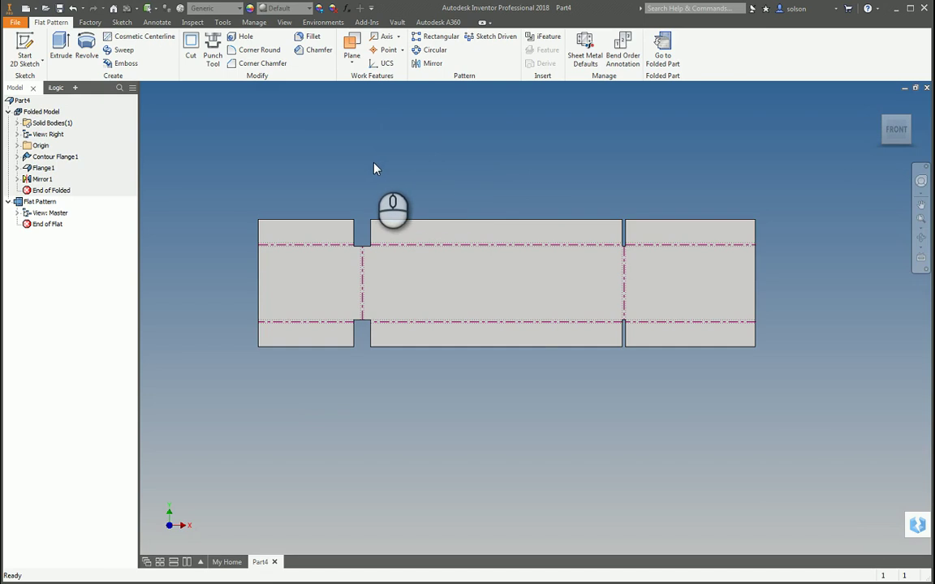
pyautogui.moveTo(372, 165); pyautogui.dragTo(380, 158, button='middle')
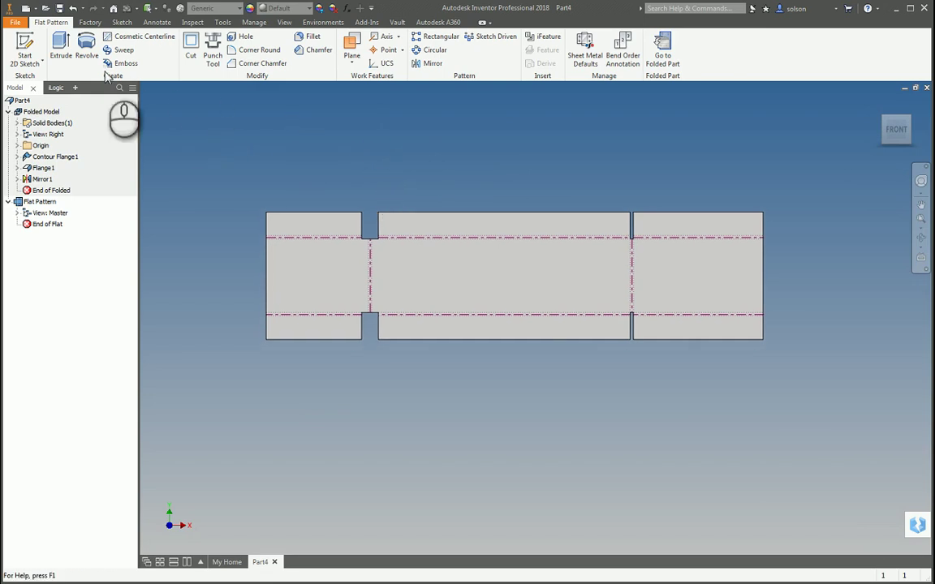
# Start a 2D sketch on the flat pattern's front face and project the face's outline into it.
pyautogui.click(24, 50)
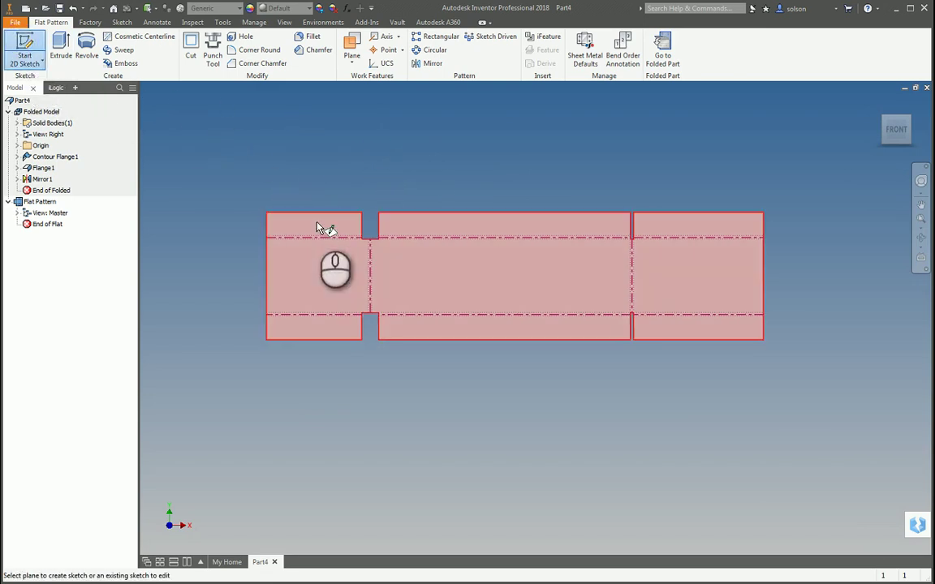
pyautogui.click(318, 227)
pyautogui.click(434, 321)
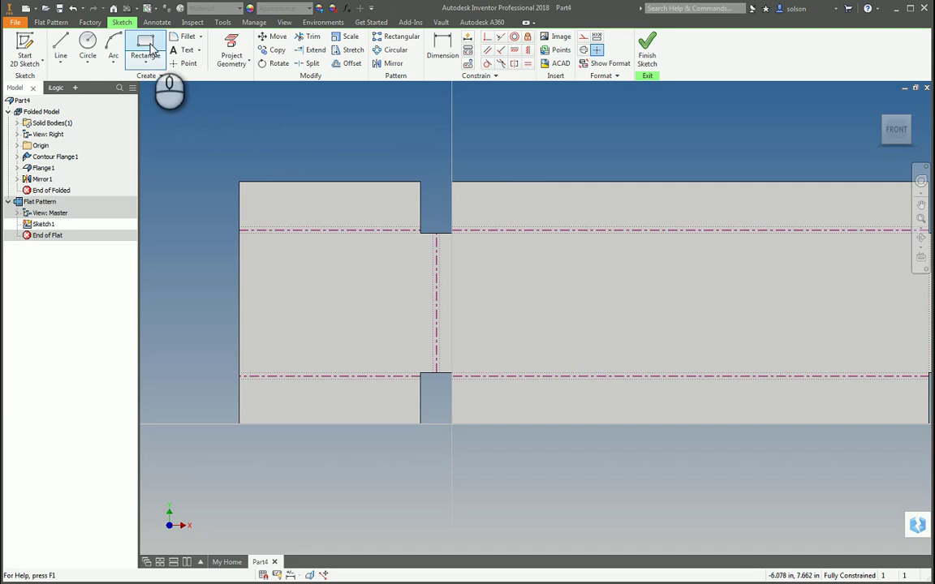
pyautogui.click(231, 53)
pyautogui.click(348, 216)
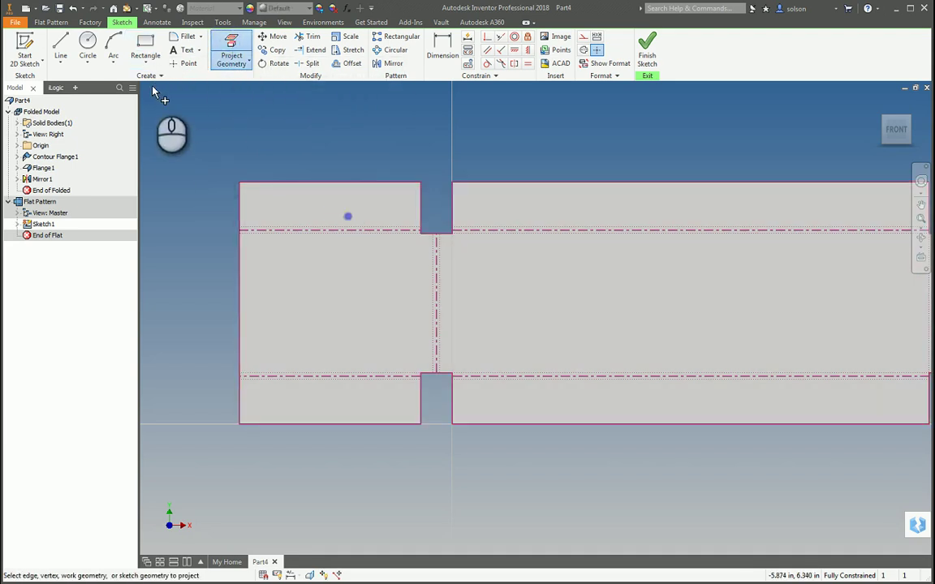
# Draw two rectangles that exactly fill the upper and lower wide notches at the bend nearest the flat pattern's origin.
pyautogui.click(144, 48)
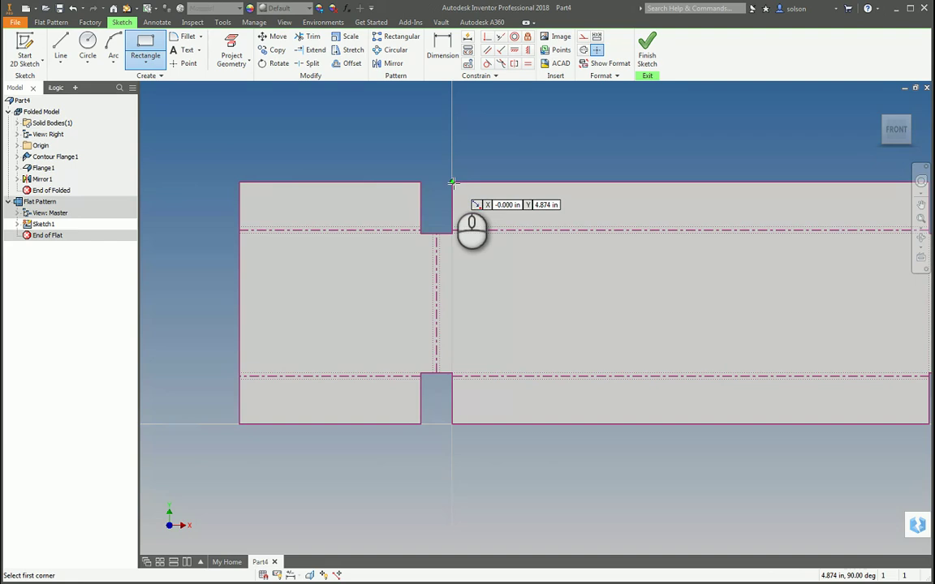
pyautogui.click(452, 181)
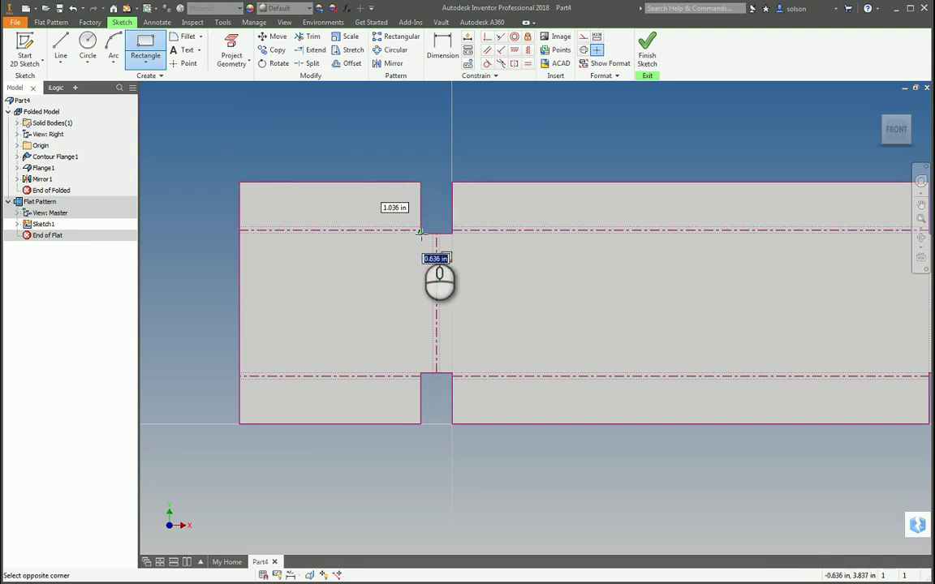
pyautogui.click(420, 233)
pyautogui.click(452, 373)
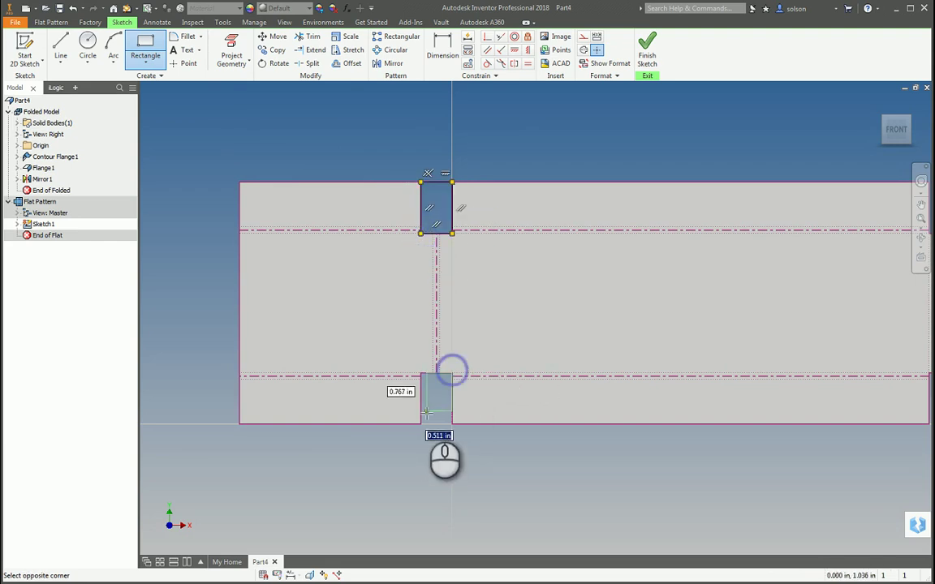
pyautogui.click(422, 424)
# Draw corner-to-corner rectangles filling the upper and lower narrow notches at the other cross bend, and finish the sketch.
pyautogui.moveTo(579, 338); pyautogui.dragTo(456, 332, button='middle')
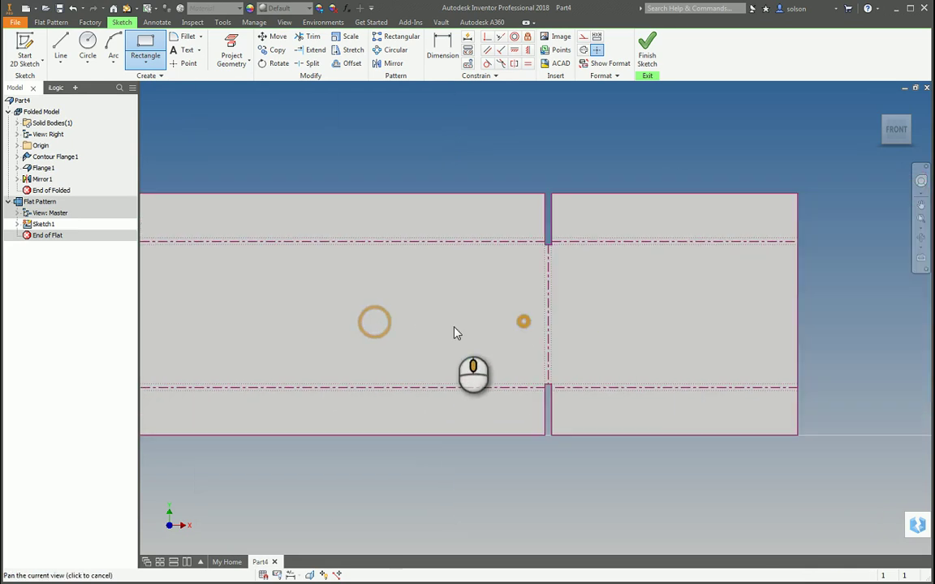
pyautogui.scroll(-5, 592, 205)
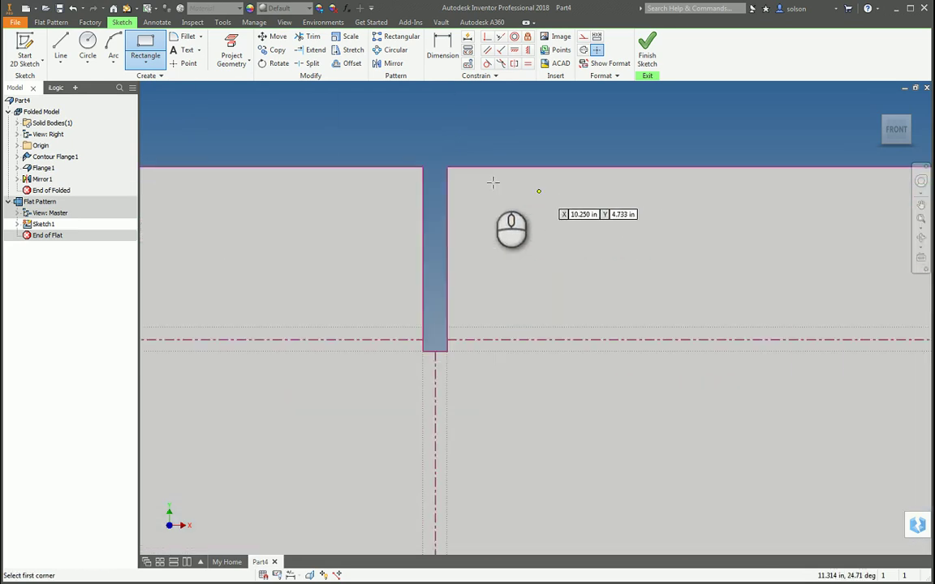
pyautogui.click(423, 168)
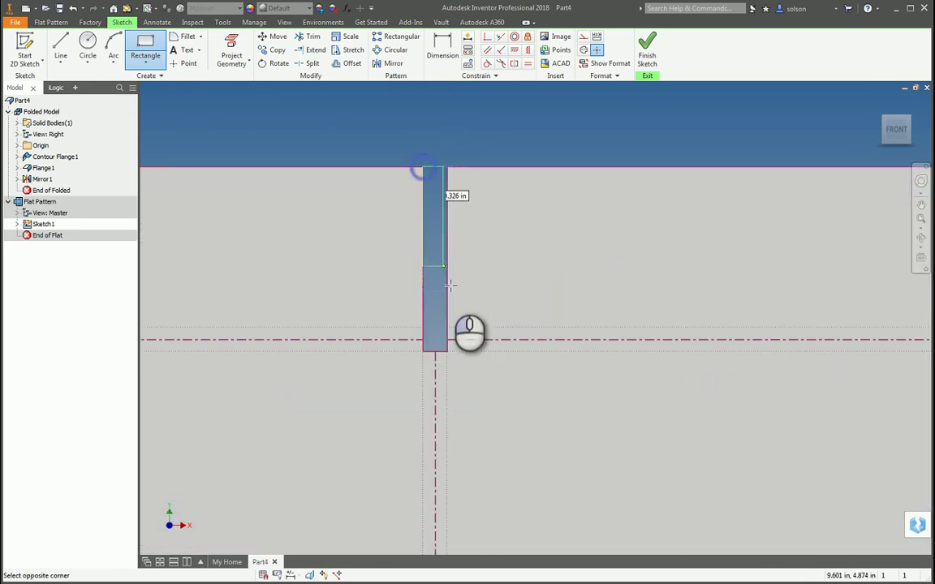
pyautogui.click(447, 351)
pyautogui.scroll(4, 454, 341)
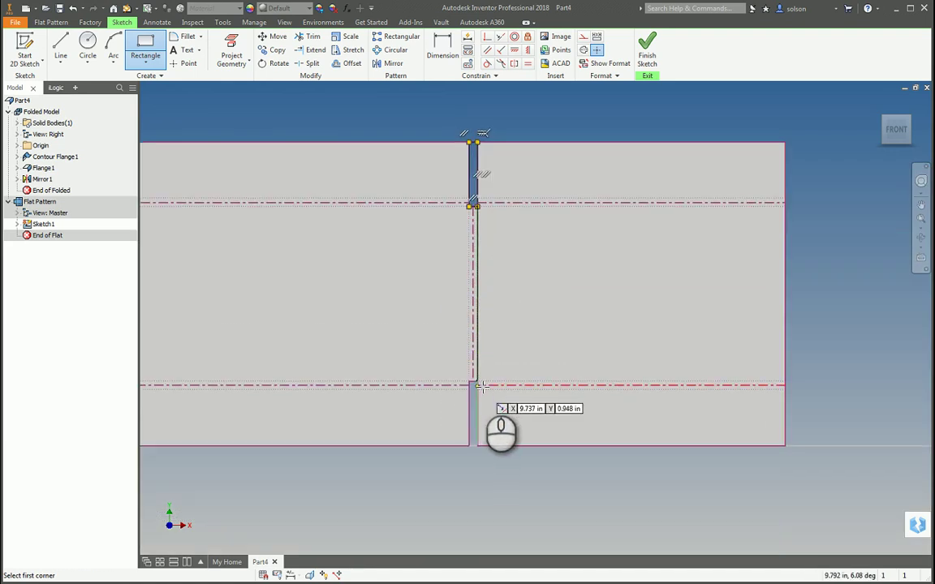
pyautogui.scroll(-5, 482, 387)
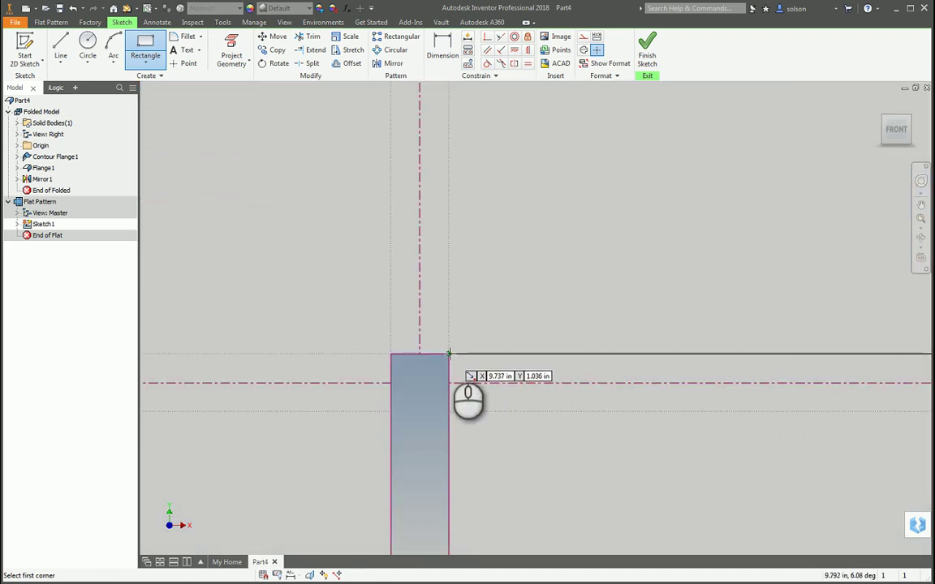
pyautogui.click(449, 355)
pyautogui.scroll(-5, 496, 246)
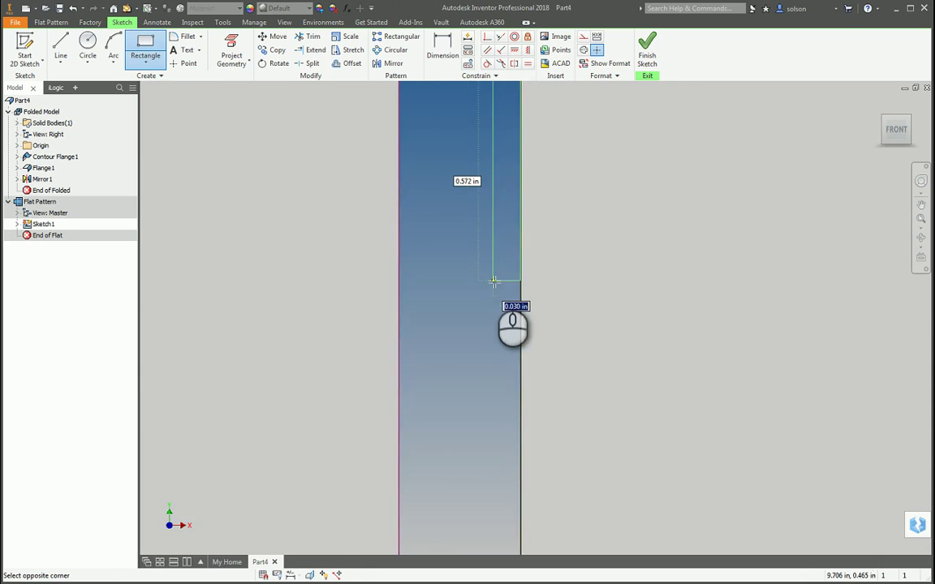
pyautogui.scroll(4, 494, 282)
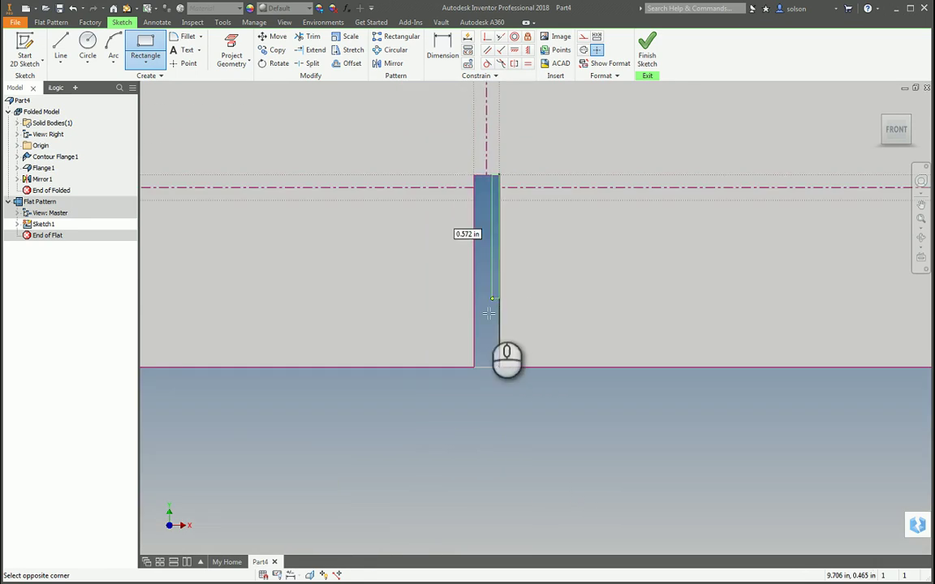
pyautogui.click(474, 367)
pyautogui.scroll(3, 542, 282)
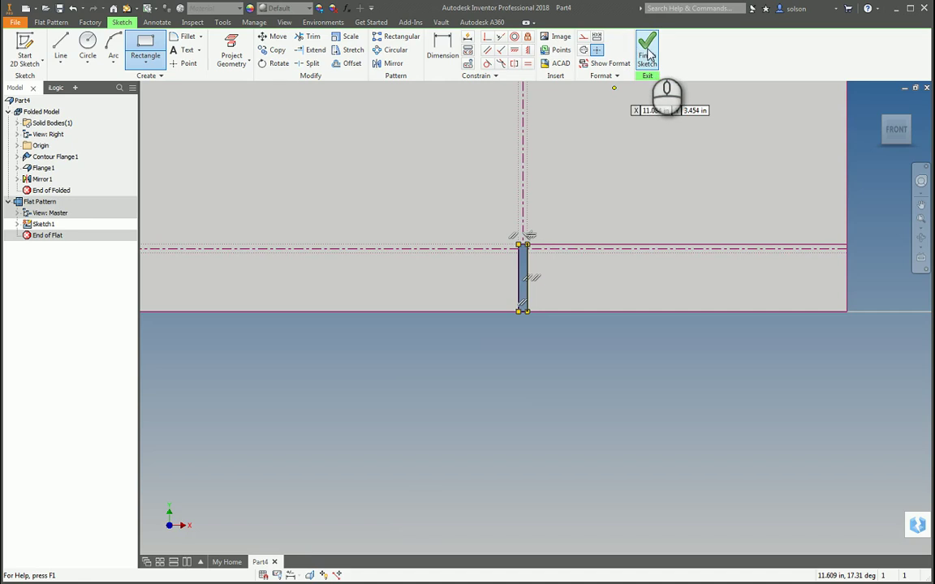
pyautogui.click(648, 54)
# Start an extrusion using all four notch rectangles as profiles.
pyautogui.moveTo(428, 257)
pyautogui.keyDown('shift'); pyautogui.mouseDown(button='middle')
pyautogui.moveTo(438, 225)
pyautogui.moveTo(428, 223)
pyautogui.mouseUp(button='middle'); pyautogui.keyUp('shift')
pyautogui.click(61, 47)
pyautogui.click(428, 223)
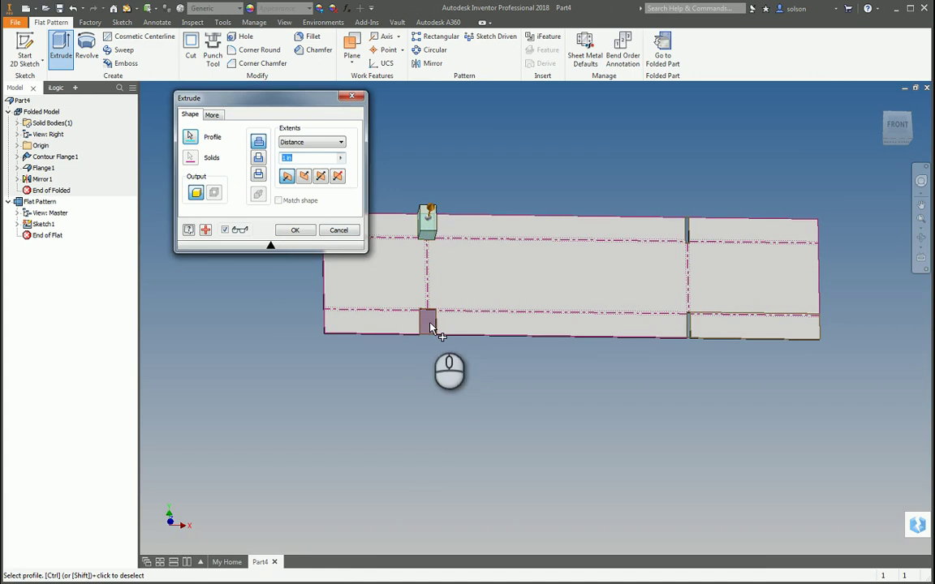
pyautogui.click(430, 327)
pyautogui.scroll(5, 715, 260)
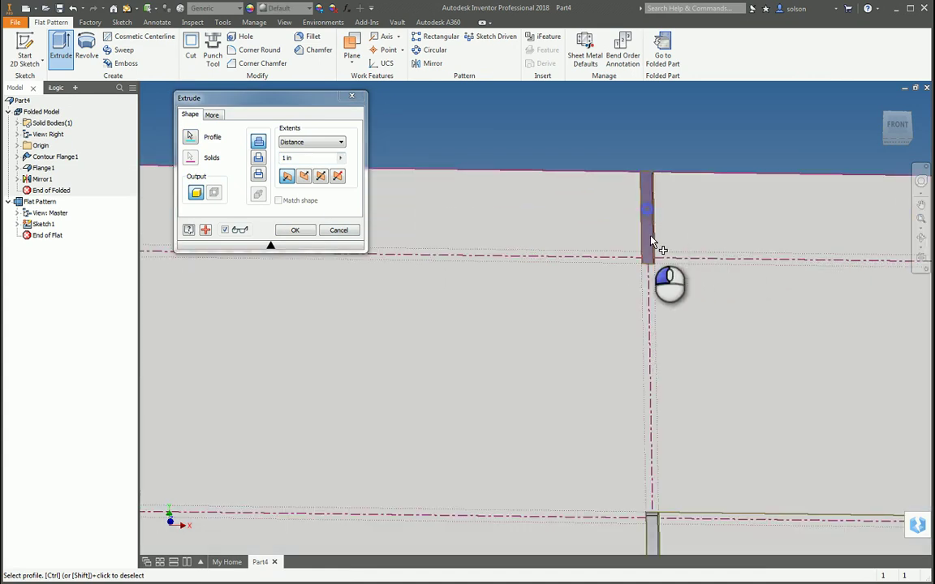
pyautogui.scroll(-3, 651, 244)
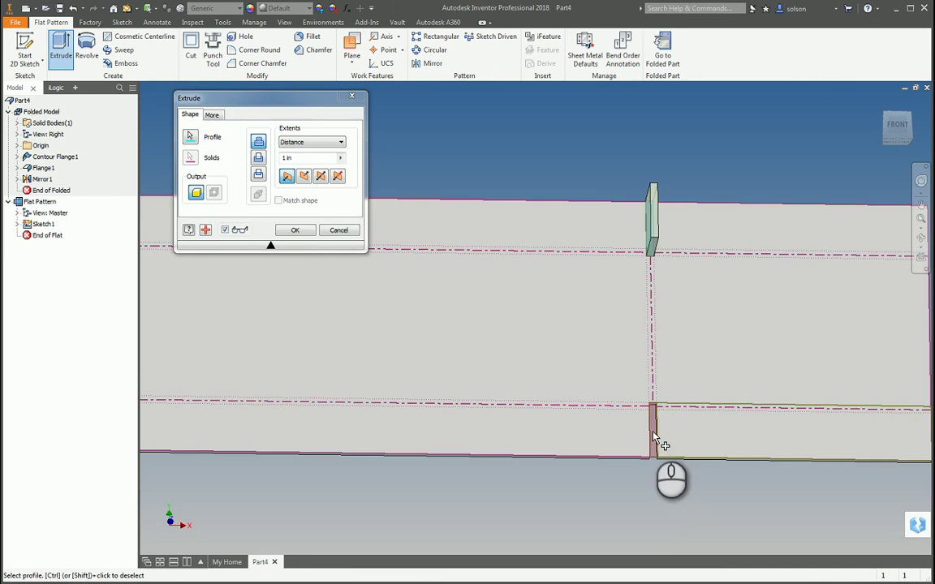
pyautogui.keyDown('shift'); pyautogui.moveTo(659, 445); pyautogui.dragTo(574, 293, button='middle'); pyautogui.keyUp('shift')
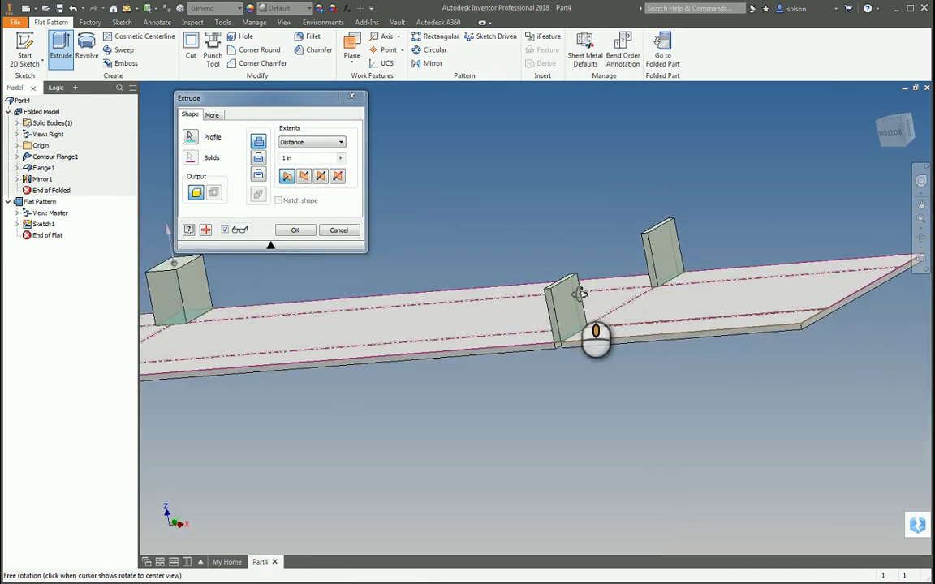
# Reverse the extrusion direction into the sheet, set its distance to Thickness and create the joined extrusion.
pyautogui.click(304, 177)
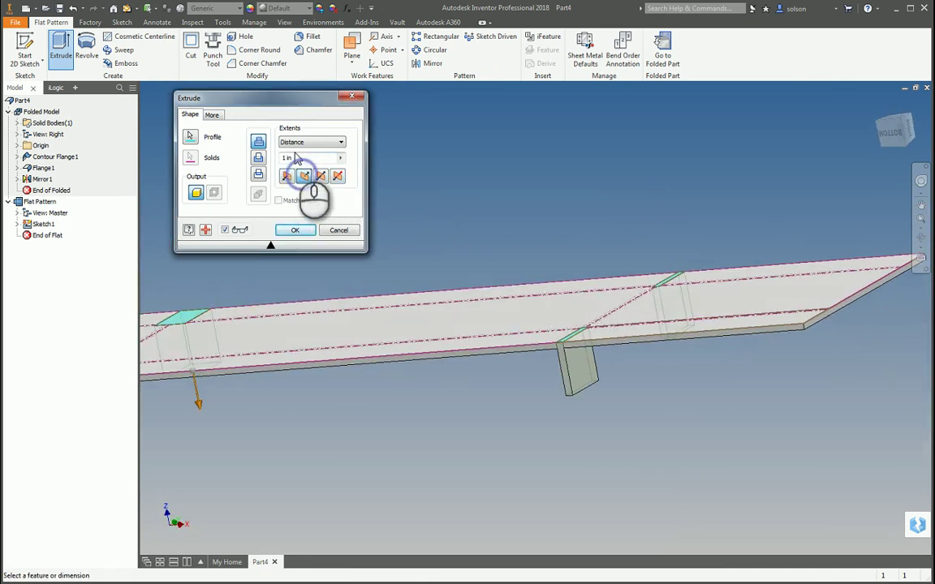
pyautogui.click(317, 157)
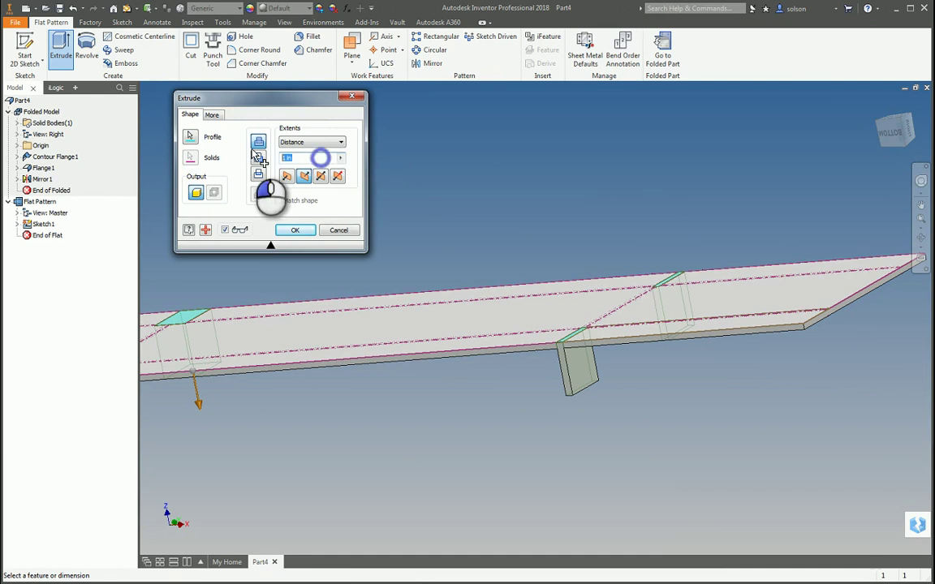
pyautogui.click(341, 160)
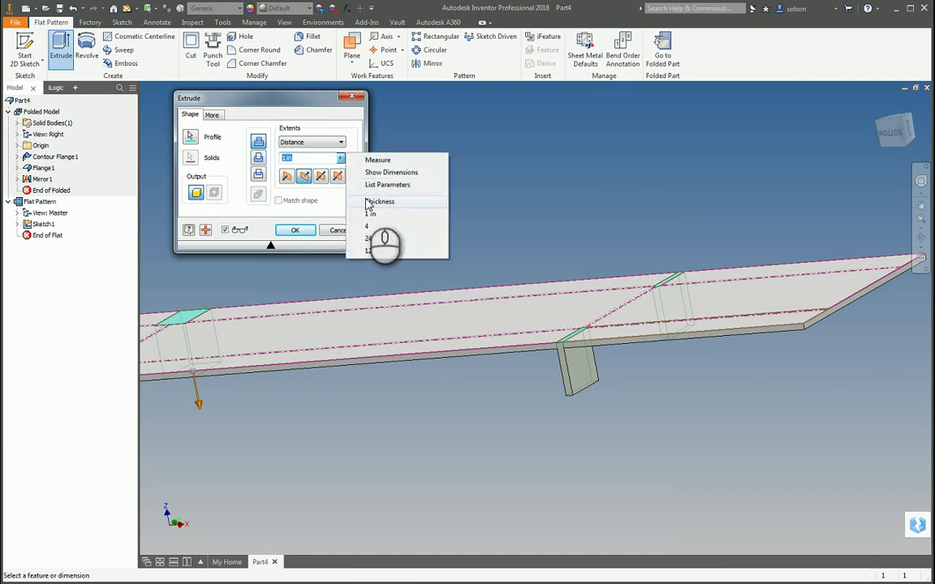
pyautogui.click(369, 202)
pyautogui.click(294, 230)
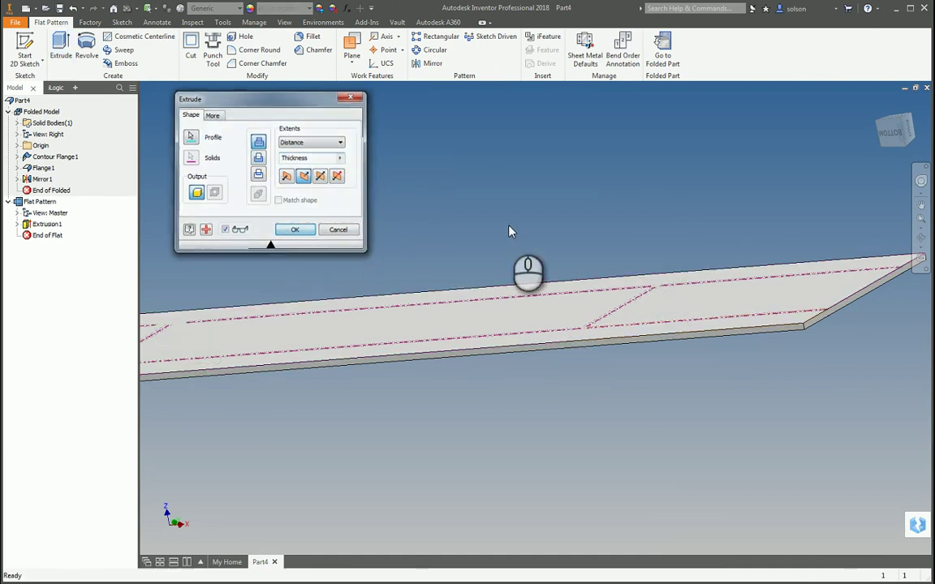
# Compare the filled flat pattern with the folded part by switching back and forth between the two.
pyautogui.moveTo(513, 215); pyautogui.dragTo(557, 216, button='middle')
pyautogui.scroll(-7, 599, 241)
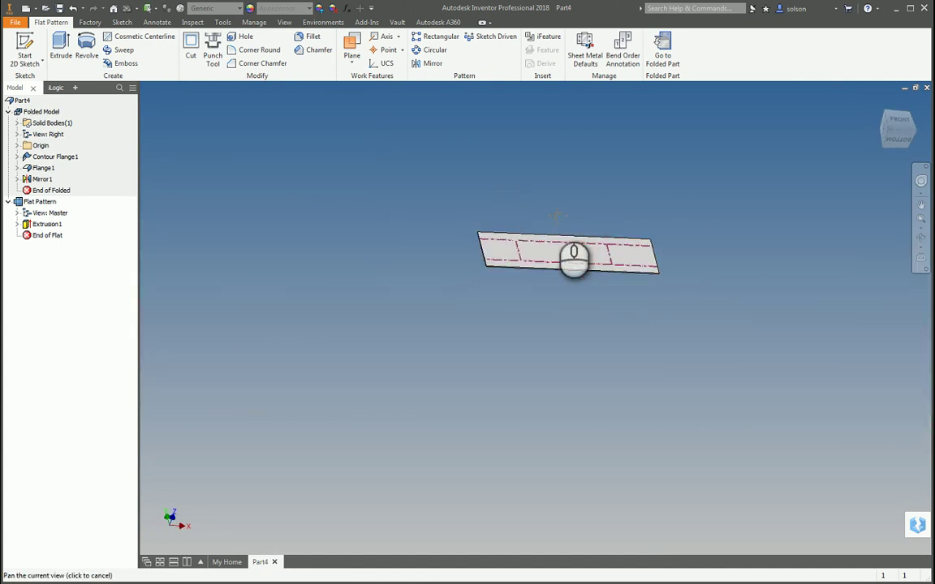
pyautogui.scroll(3, 611, 235)
pyautogui.keyDown('shift'); pyautogui.moveTo(607, 235); pyautogui.dragTo(600, 249, button='middle'); pyautogui.keyUp('shift')
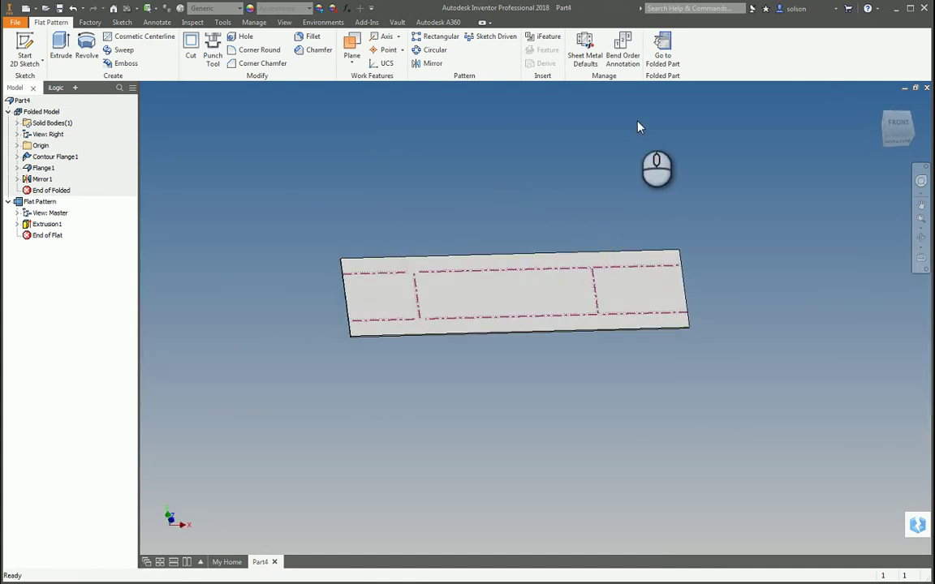
pyautogui.click(664, 61)
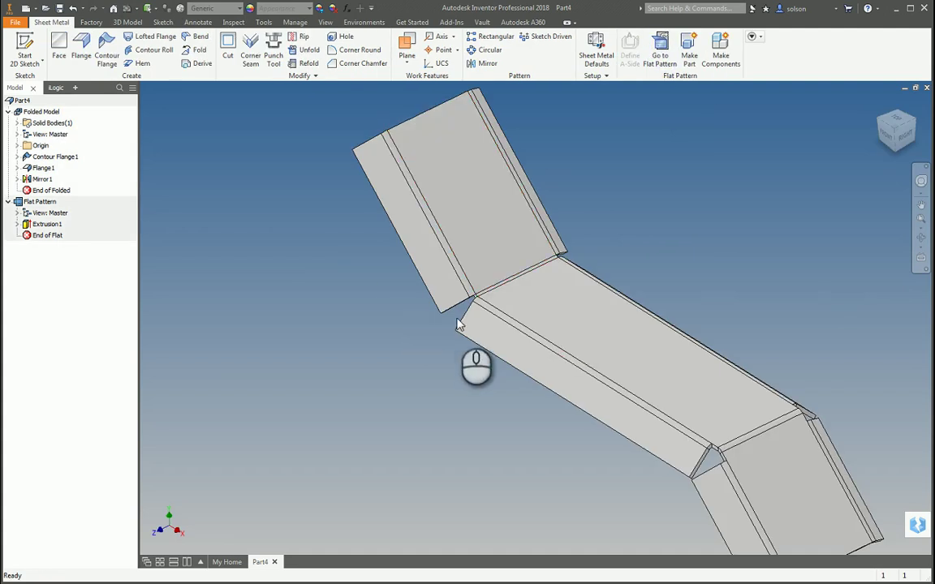
pyautogui.click(40, 202)
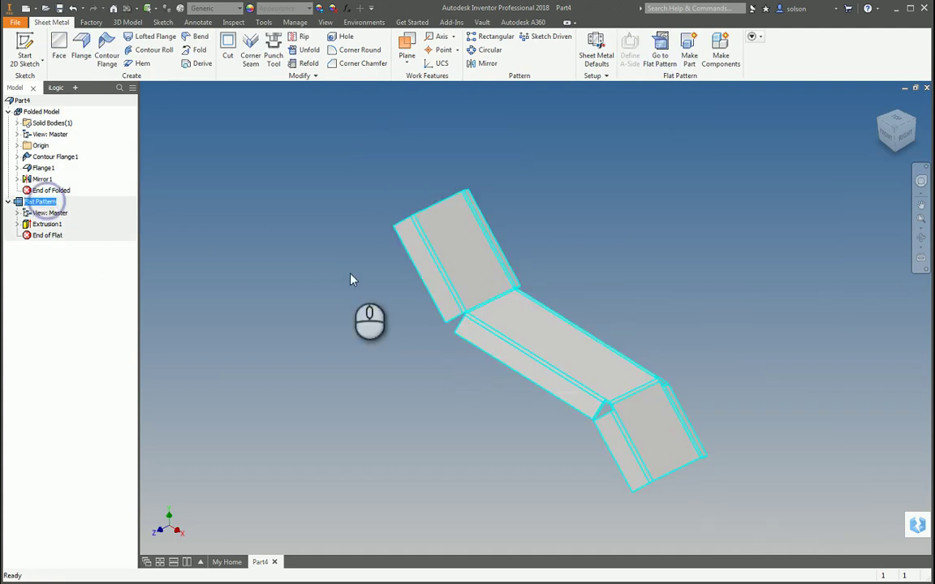
pyautogui.doubleClick(37, 202)
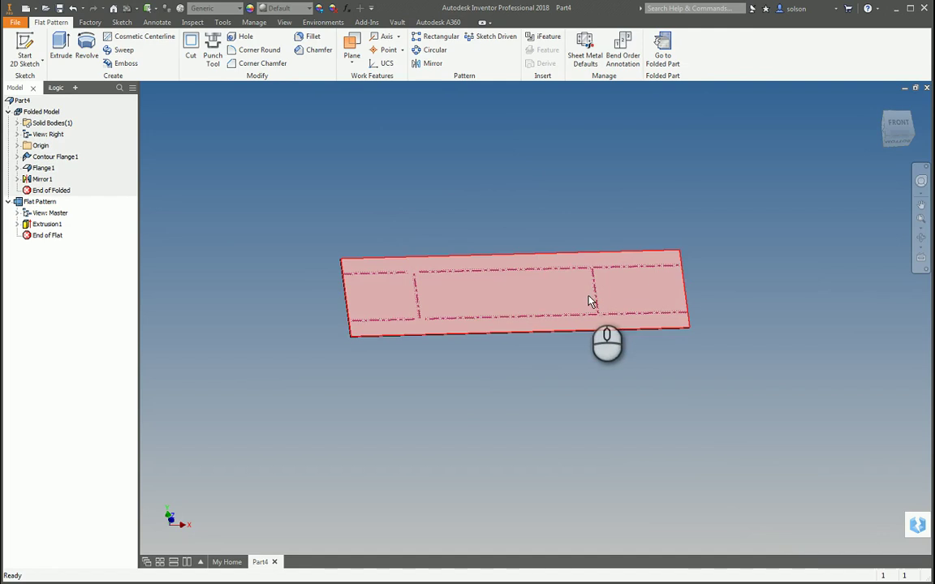
pyautogui.scroll(3, 564, 247)
pyautogui.click(663, 50)
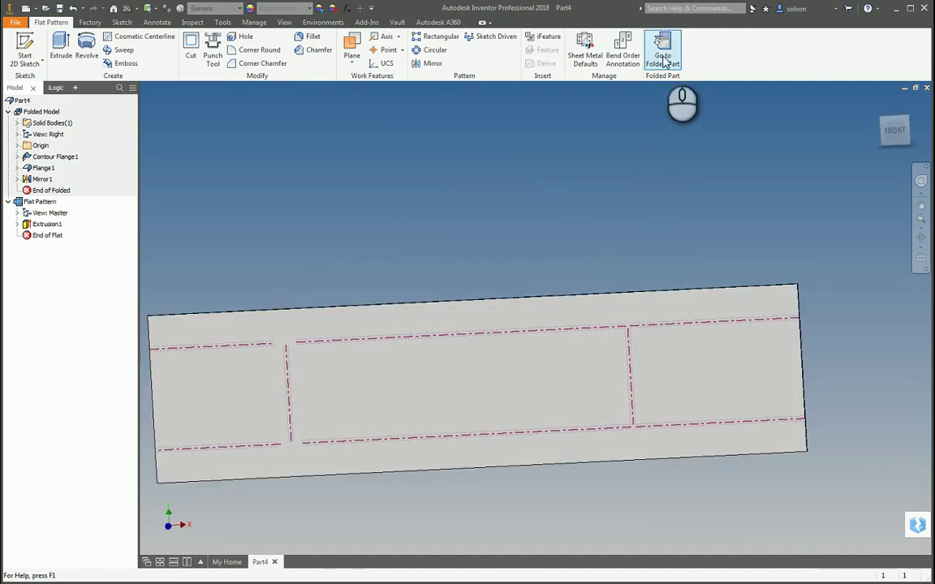
# Examine the corner notches at both cross bends of the folded model.
pyautogui.click(40, 111)
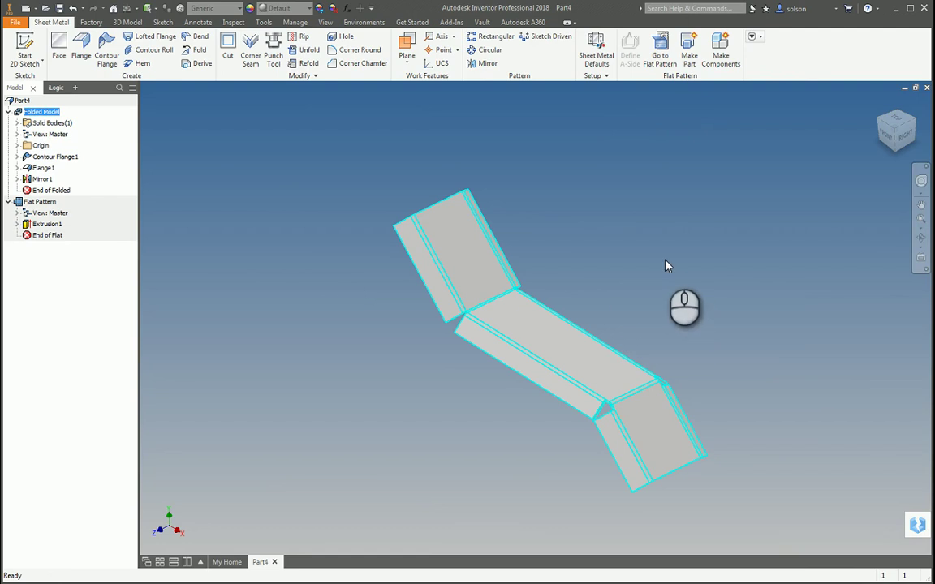
pyautogui.scroll(5, 442, 315)
pyautogui.scroll(-3, 315, 288)
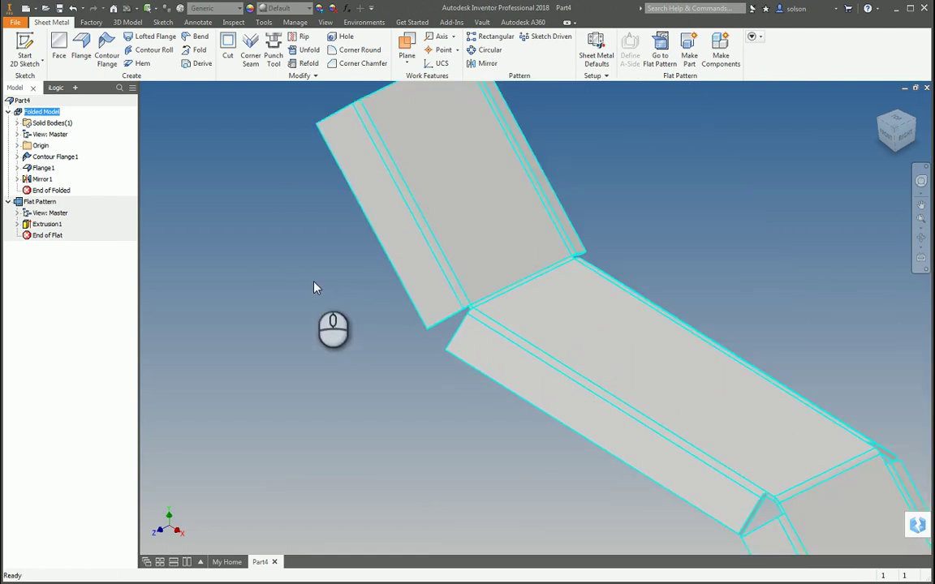
pyautogui.scroll(2, 432, 268)
pyautogui.scroll(-3, 431, 268)
pyautogui.moveTo(431, 262)
pyautogui.keyDown('shift'); pyautogui.mouseDown(button='middle')
pyautogui.moveTo(396, 263)
pyautogui.moveTo(418, 268)
pyautogui.moveTo(434, 256)
pyautogui.mouseUp(button='middle'); pyautogui.keyUp('shift')
pyautogui.moveTo(591, 254); pyautogui.dragTo(576, 244, button='middle')
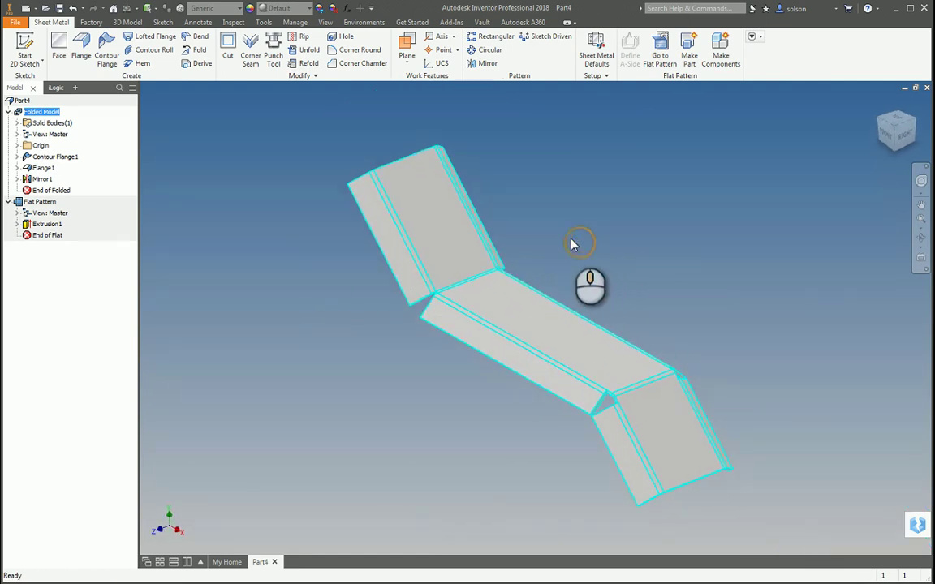
# Clear the model selection and save the part as Bracket1 in the It's A CAD World folder.
pyautogui.click(590, 232)
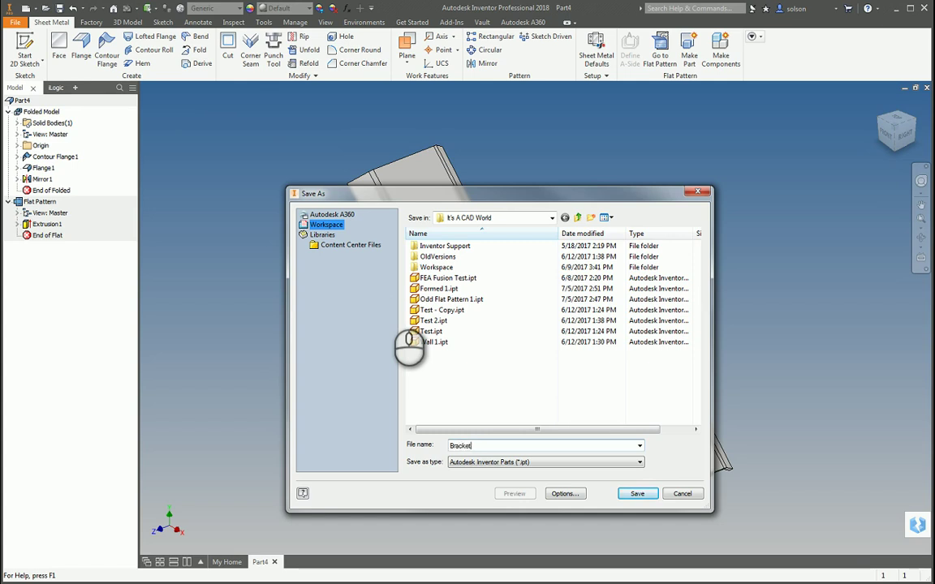
pyautogui.write('1')
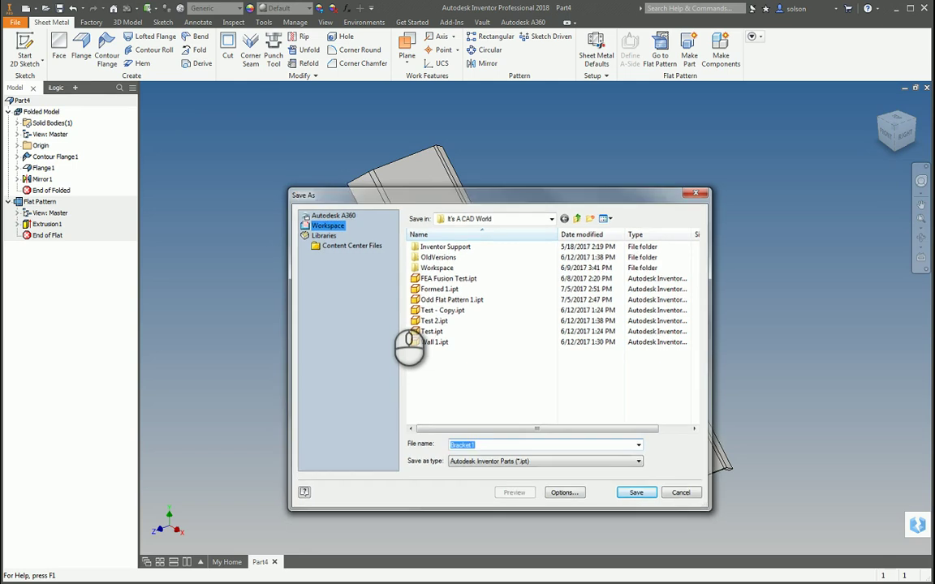
pyautogui.press('Return')
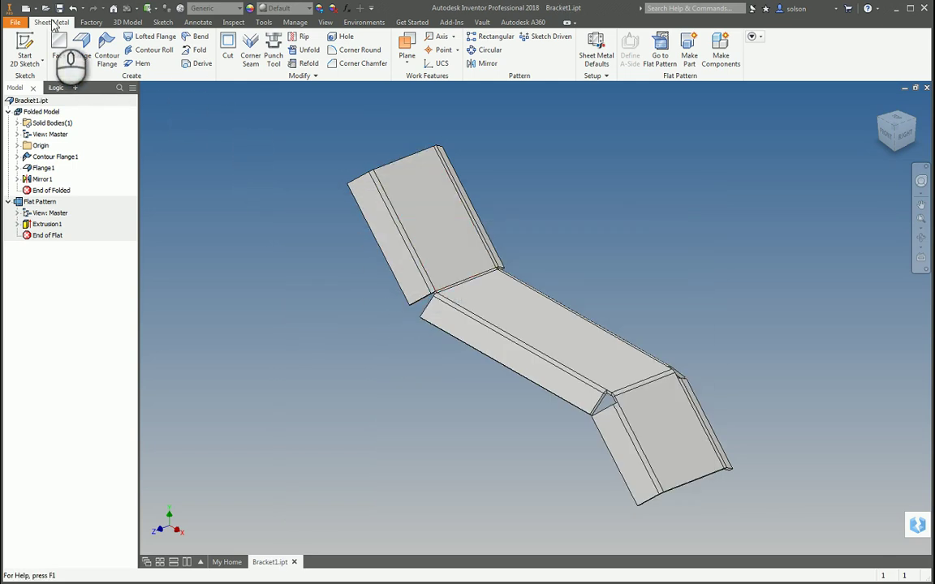
# Create a new standard part file.
pyautogui.click(29, 9)
pyautogui.doubleClick(549, 206)
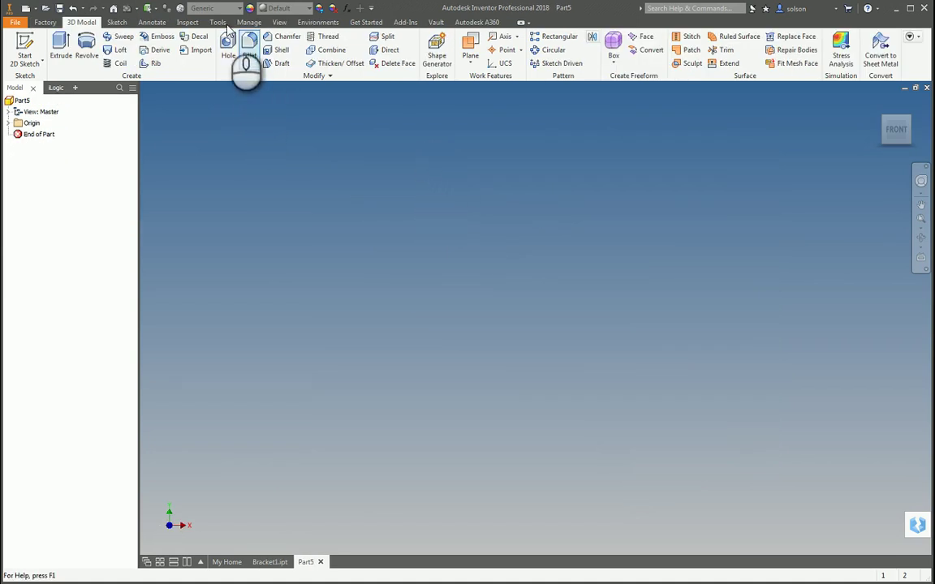
# Derive Bracket1.ipt into the new part as a solid body with the default derive options.
pyautogui.click(248, 23)
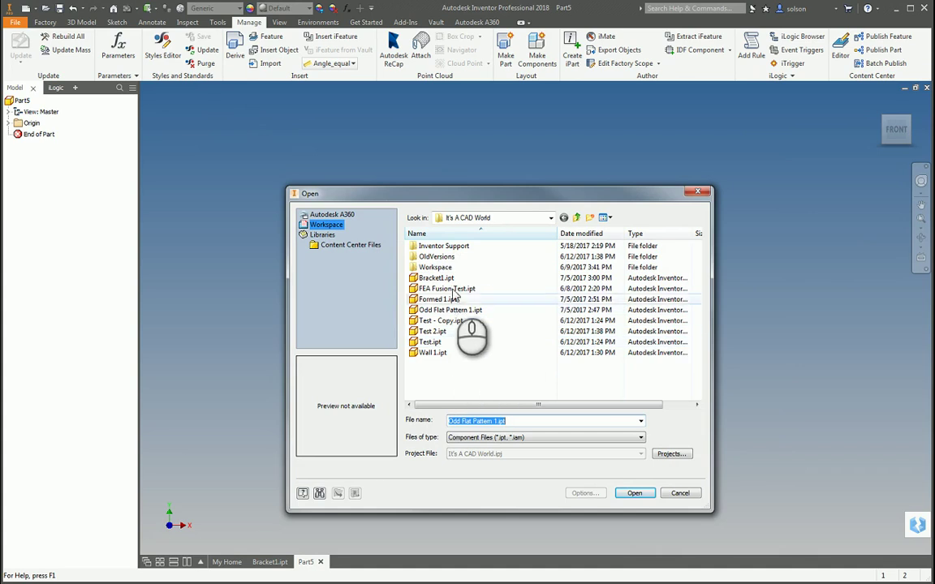
pyautogui.click(446, 279)
pyautogui.click(635, 493)
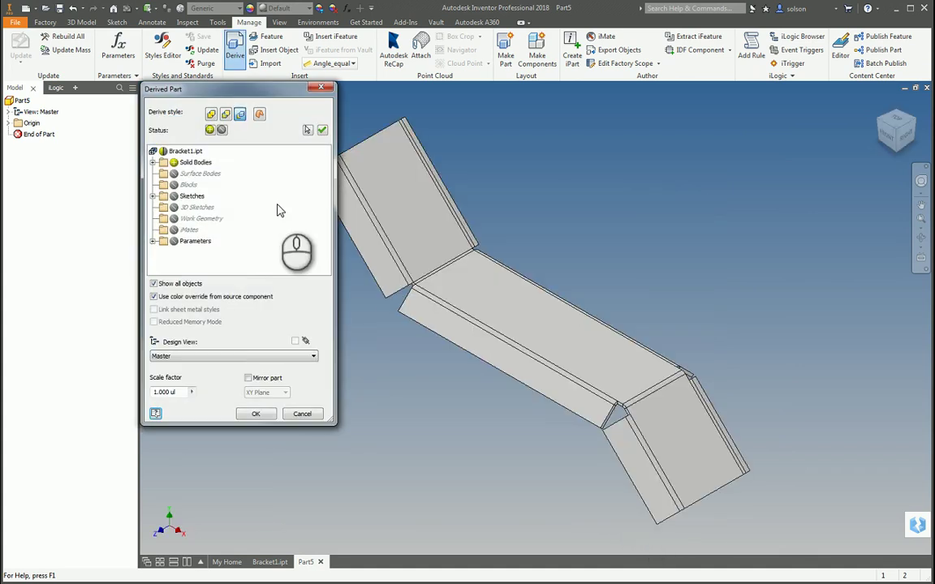
pyautogui.click(255, 413)
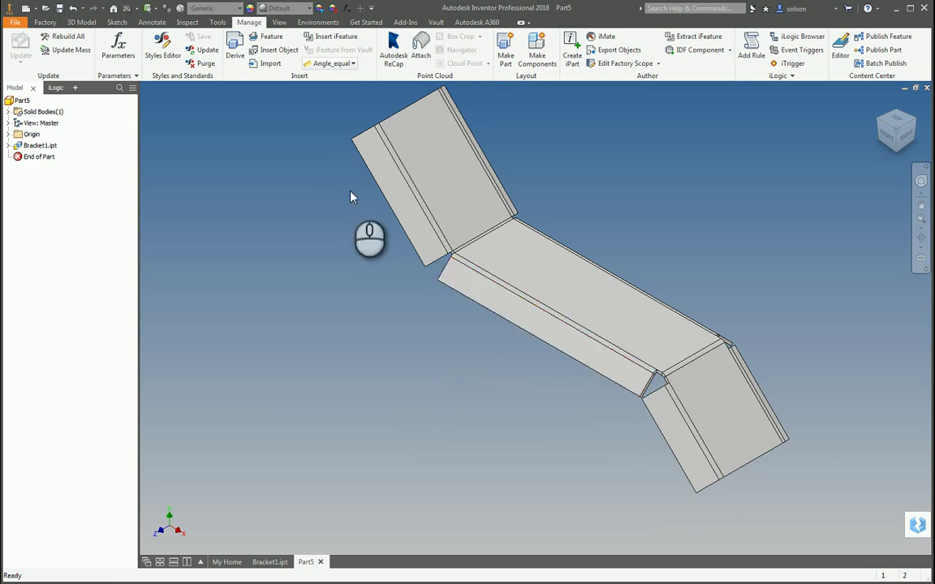
# Start a 2D sketch on the end face of the flange bend at the open notch of the first cross bend.
pyautogui.scroll(-5, 497, 339)
pyautogui.keyDown('shift'); pyautogui.moveTo(460, 304); pyautogui.dragTo(363, 254, button='middle'); pyautogui.keyUp('shift')
pyautogui.moveTo(477, 363); pyautogui.dragTo(426, 307, button='middle')
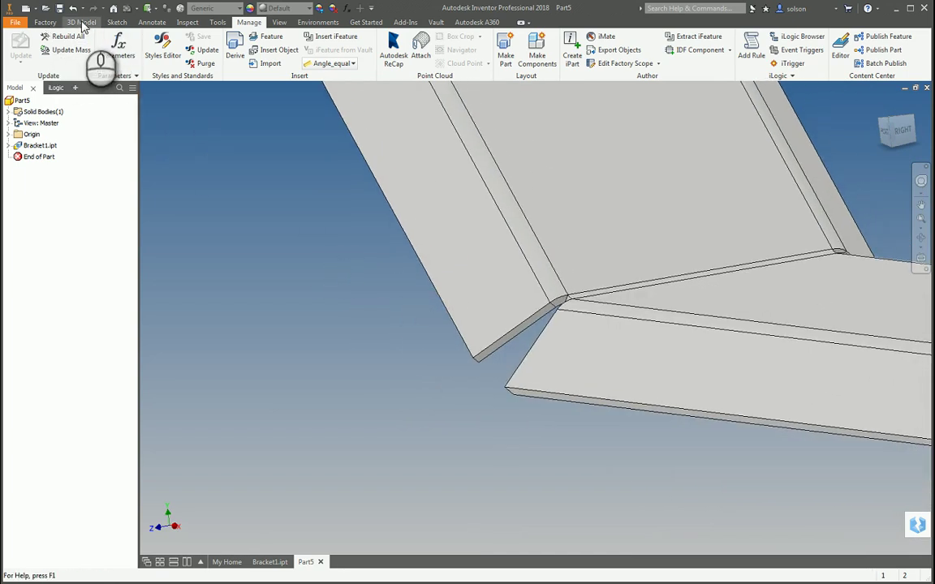
pyautogui.click(117, 22)
pyautogui.click(24, 49)
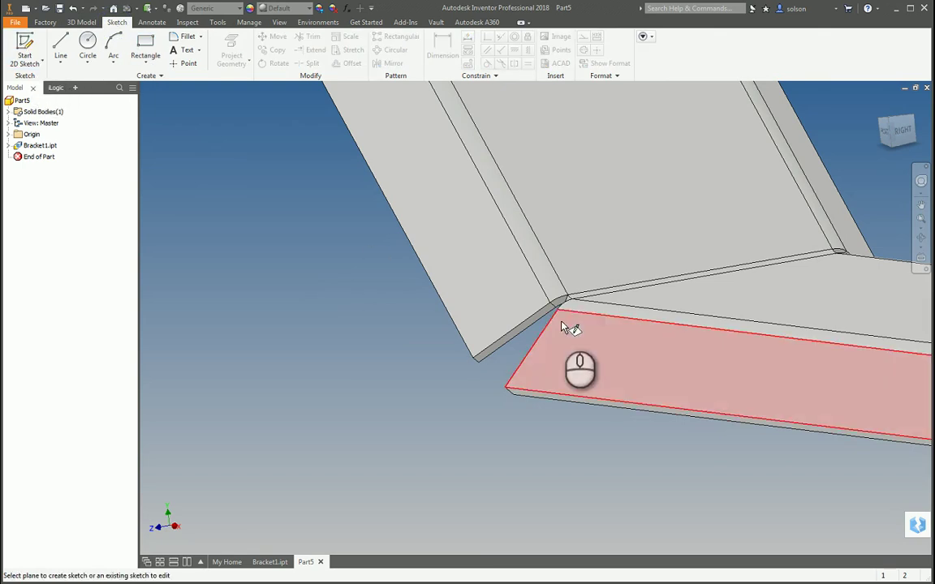
pyautogui.scroll(-4, 556, 307)
pyautogui.scroll(-2, 555, 302)
pyautogui.click(555, 287)
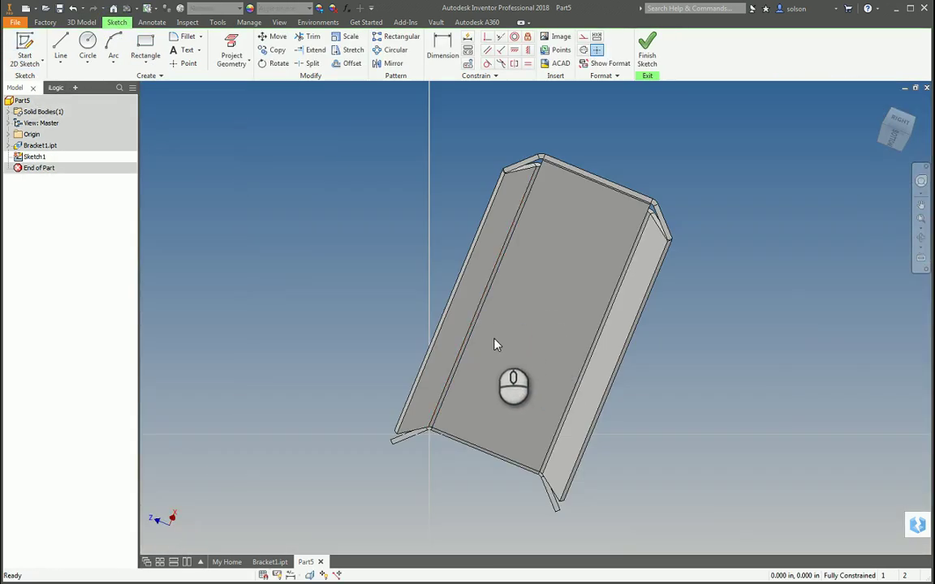
# Project the end-face outline of the adjoining flange into the sketch and finish the sketch.
pyautogui.click(235, 59)
pyautogui.scroll(-4, 432, 440)
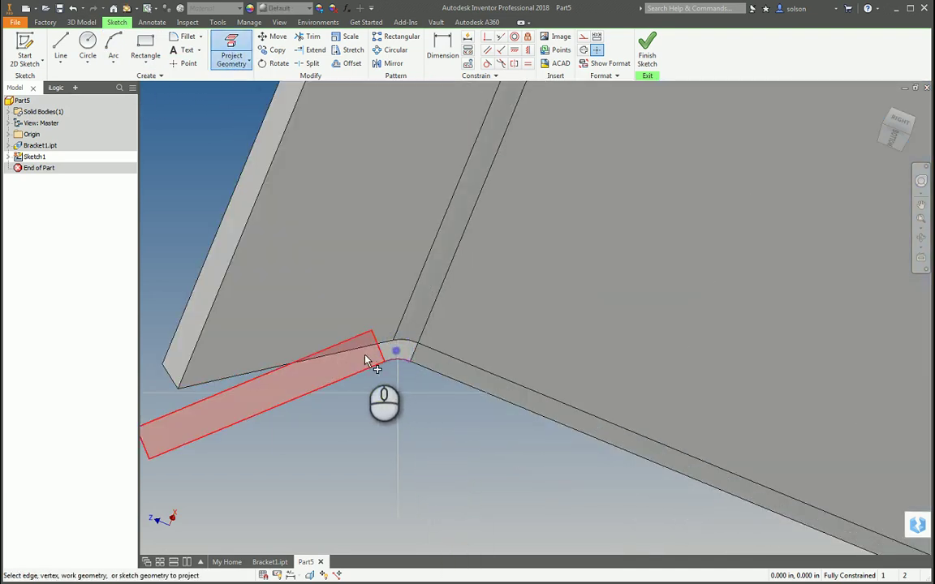
pyautogui.click(364, 355)
pyautogui.moveTo(463, 336)
pyautogui.keyDown('shift'); pyautogui.mouseDown(button='middle')
pyautogui.moveTo(476, 347)
pyautogui.moveTo(616, 359)
pyautogui.mouseUp(button='middle'); pyautogui.keyUp('shift')
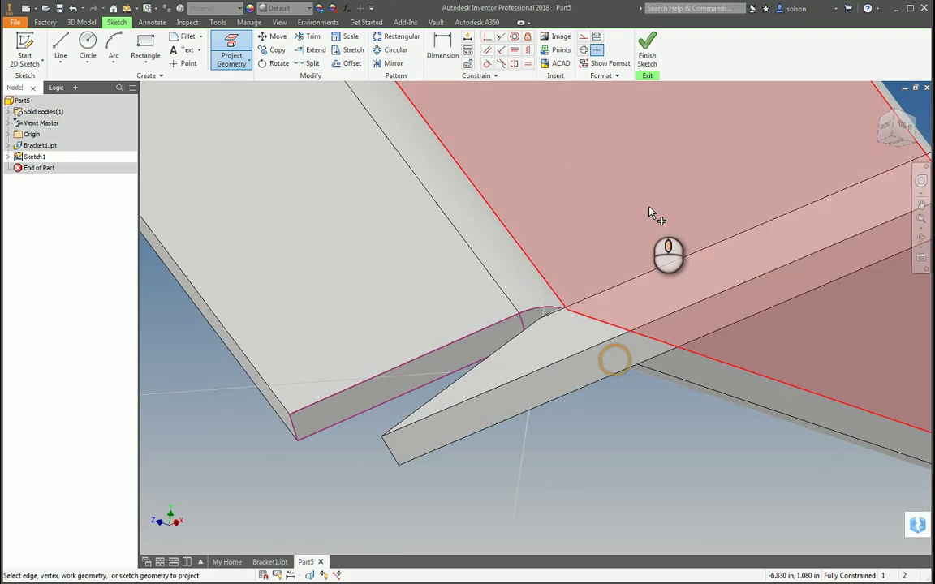
pyautogui.click(650, 65)
# Sweep the bend and flange end profiles along the curved corner edge of the cross bend to fill the notch with solid material.
pyautogui.scroll(3, 515, 218)
pyautogui.keyDown('shift'); pyautogui.moveTo(489, 234); pyautogui.dragTo(531, 293, button='middle'); pyautogui.keyUp('shift')
pyautogui.scroll(3, 515, 271)
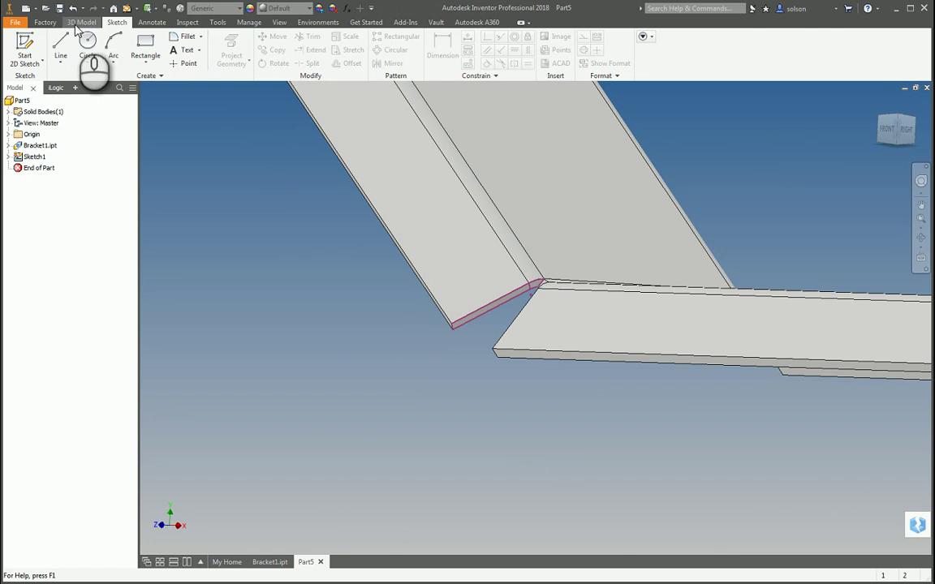
pyautogui.click(78, 24)
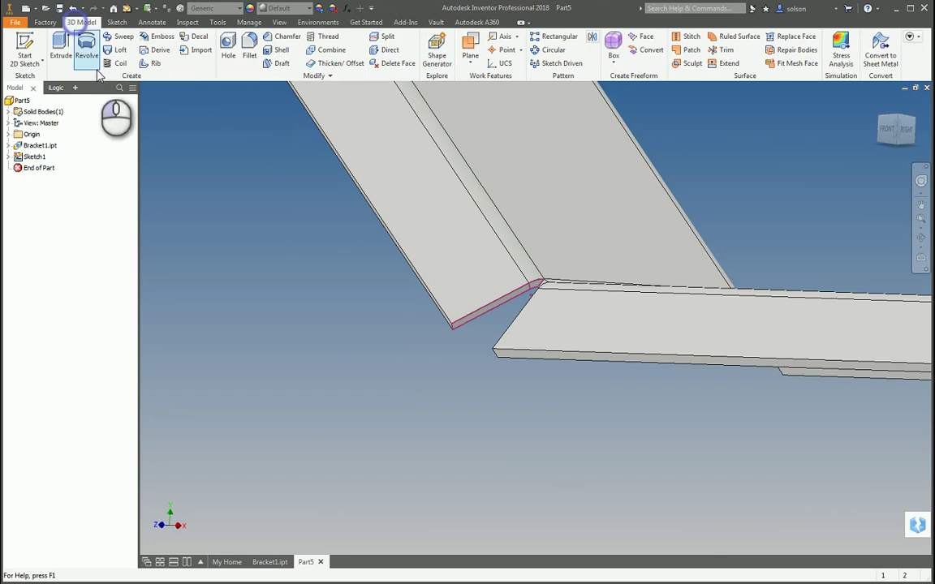
pyautogui.click(123, 37)
pyautogui.scroll(-3, 522, 286)
pyautogui.click(621, 292)
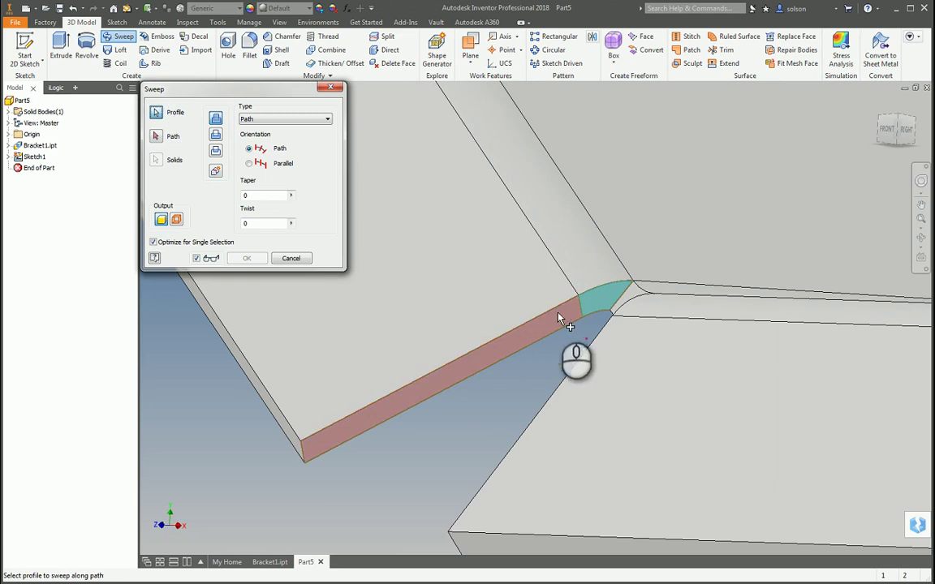
pyautogui.click(532, 313)
pyautogui.click(157, 136)
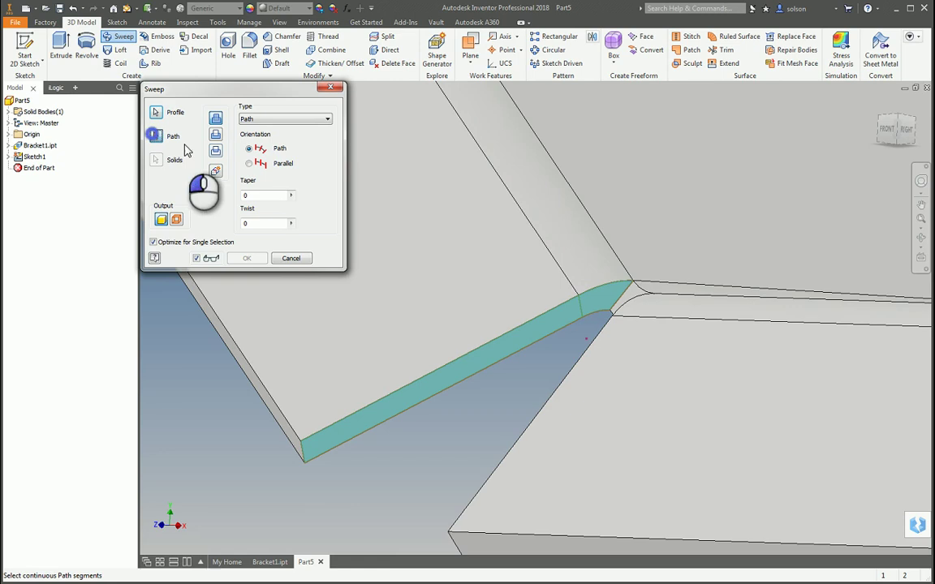
pyautogui.click(639, 286)
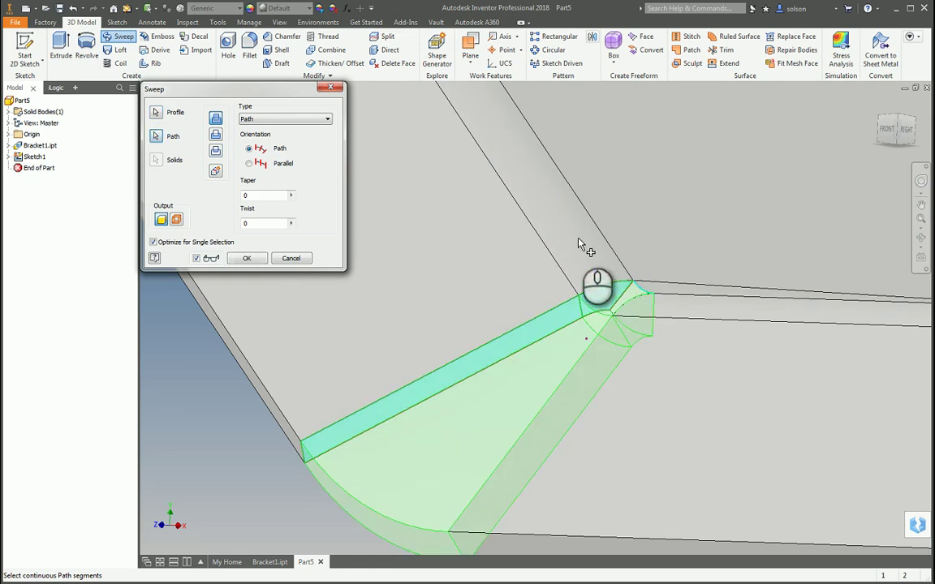
pyautogui.keyDown('shift'); pyautogui.moveTo(577, 240); pyautogui.dragTo(297, 253, button='middle'); pyautogui.keyUp('shift')
pyautogui.click(246, 258)
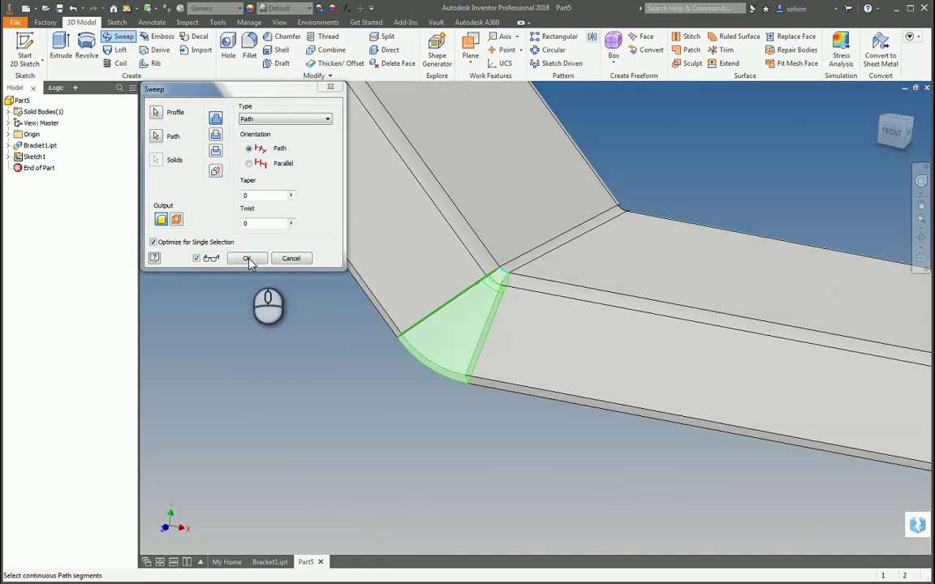
# Start a 2D sketch on the end face of the flange bend at the notch of the second cross bend.
pyautogui.scroll(-5, 660, 382)
pyautogui.keyDown('shift'); pyautogui.moveTo(659, 381); pyautogui.dragTo(340, 167, button='middle'); pyautogui.keyUp('shift')
pyautogui.scroll(10, 565, 319)
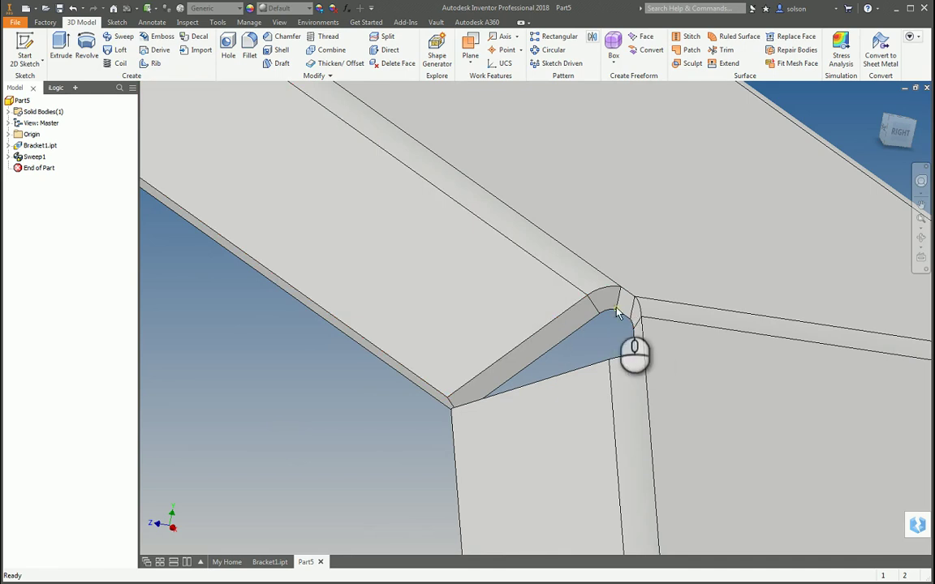
pyautogui.click(611, 300)
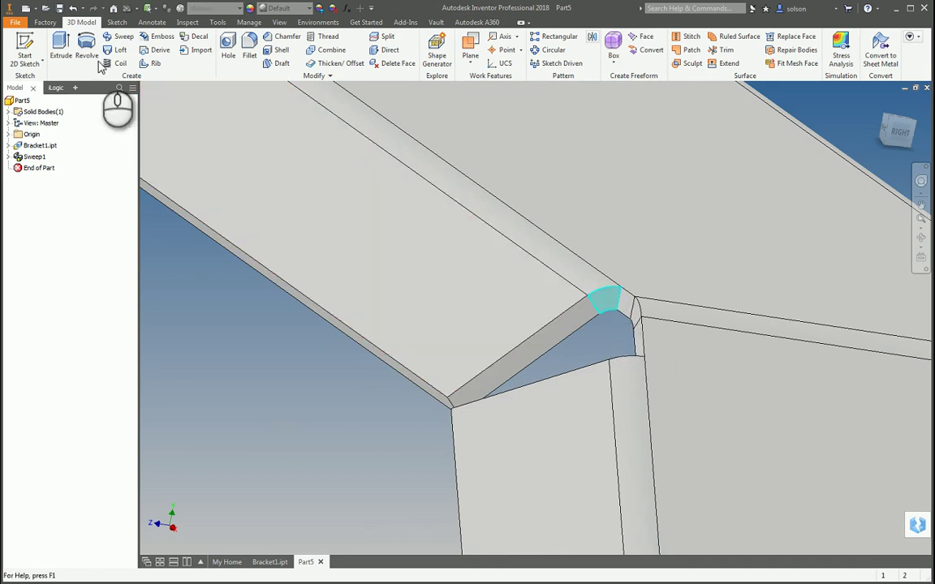
pyautogui.click(25, 50)
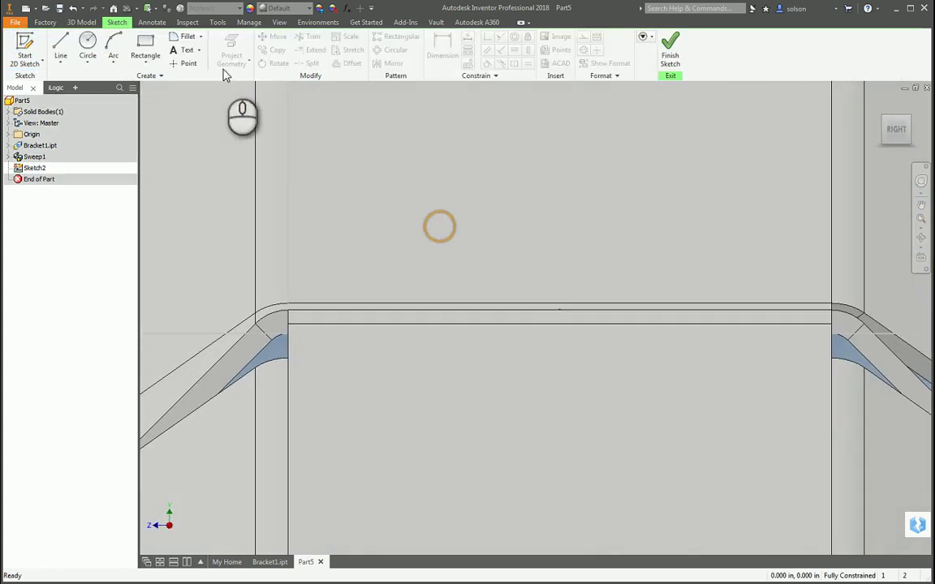
# Project the boundary edges of the bend and flange end faces to close the profile, and finish the sketch.
pyautogui.click(231, 50)
pyautogui.scroll(-3, 271, 371)
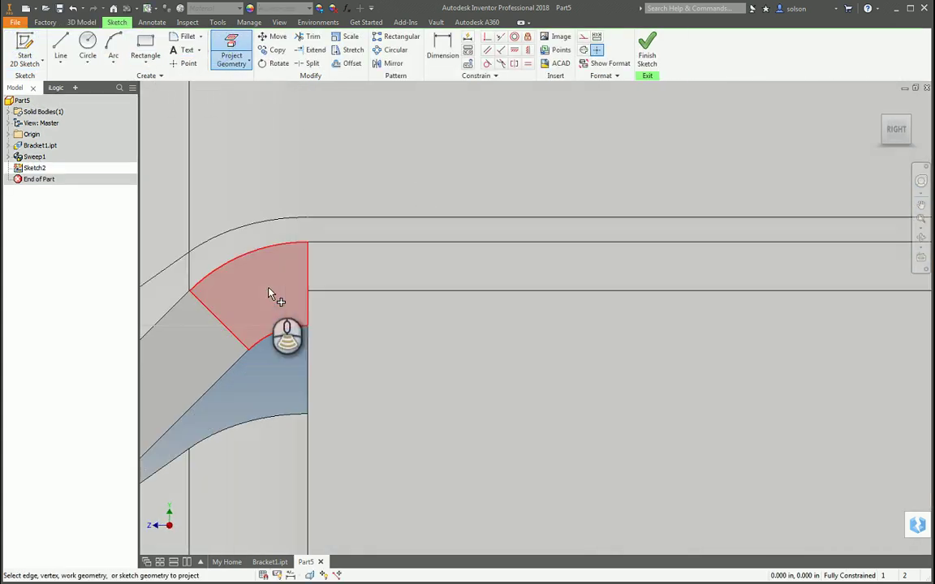
pyautogui.click(250, 249)
pyautogui.scroll(3, 412, 302)
pyautogui.moveTo(442, 311); pyautogui.dragTo(586, 295, button='middle')
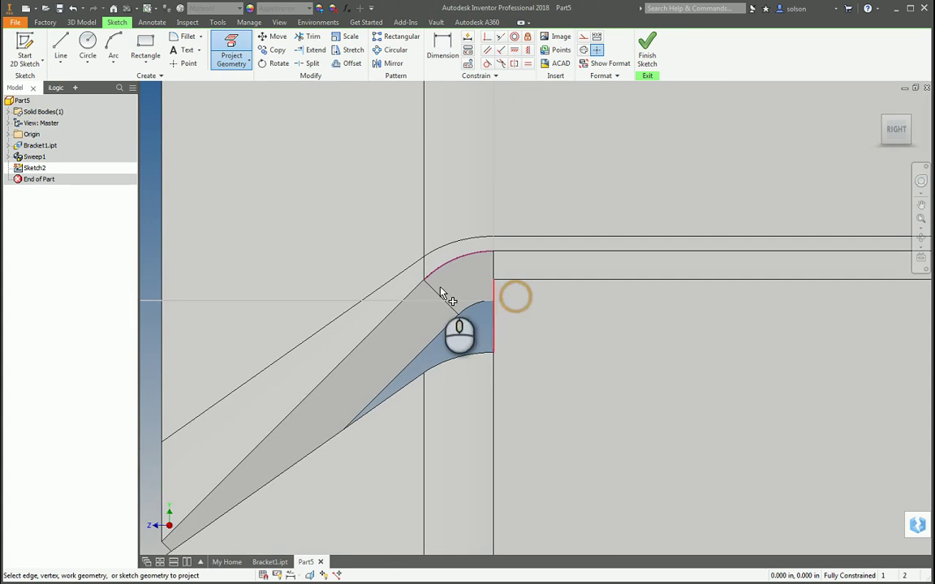
pyautogui.scroll(4, 463, 322)
pyautogui.keyDown('shift'); pyautogui.moveTo(372, 382); pyautogui.dragTo(385, 390, button='middle'); pyautogui.keyUp('shift')
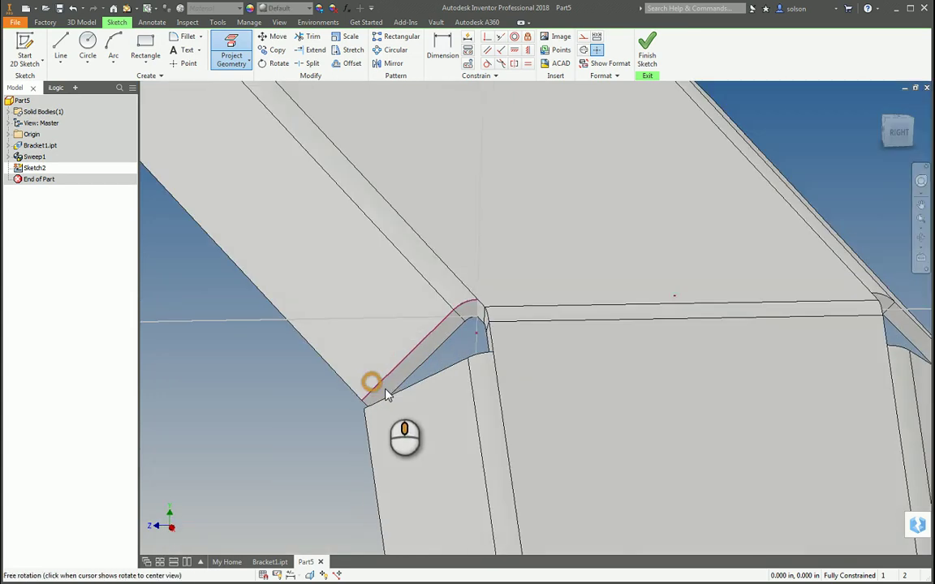
pyautogui.scroll(-3, 370, 403)
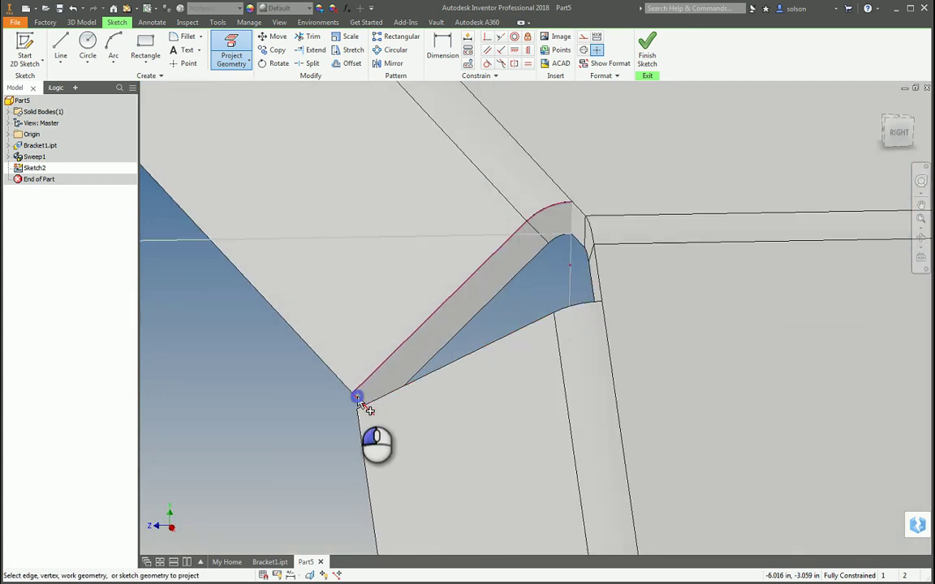
pyautogui.click(357, 398)
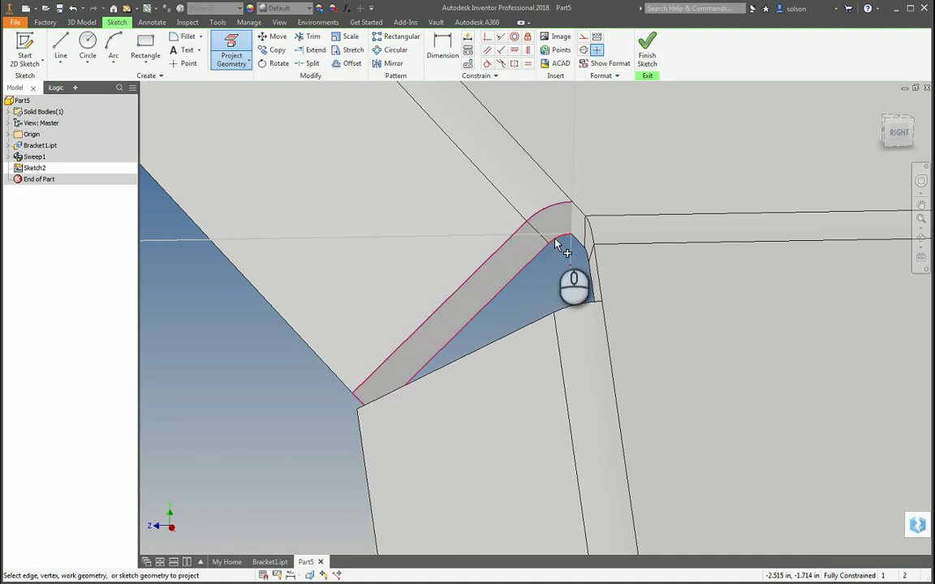
pyautogui.keyDown('shift'); pyautogui.moveTo(548, 275); pyautogui.dragTo(586, 235, button='middle'); pyautogui.keyUp('shift')
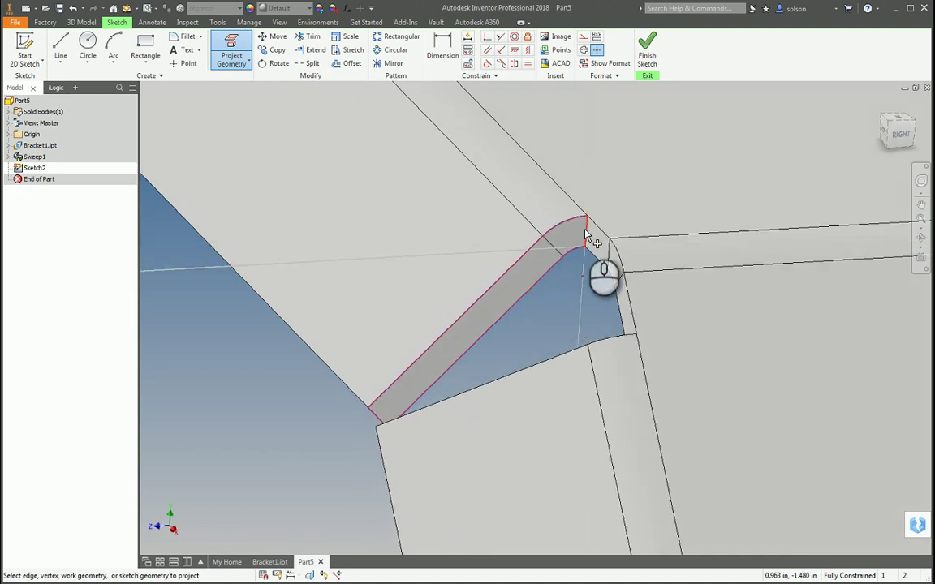
pyautogui.click(647, 46)
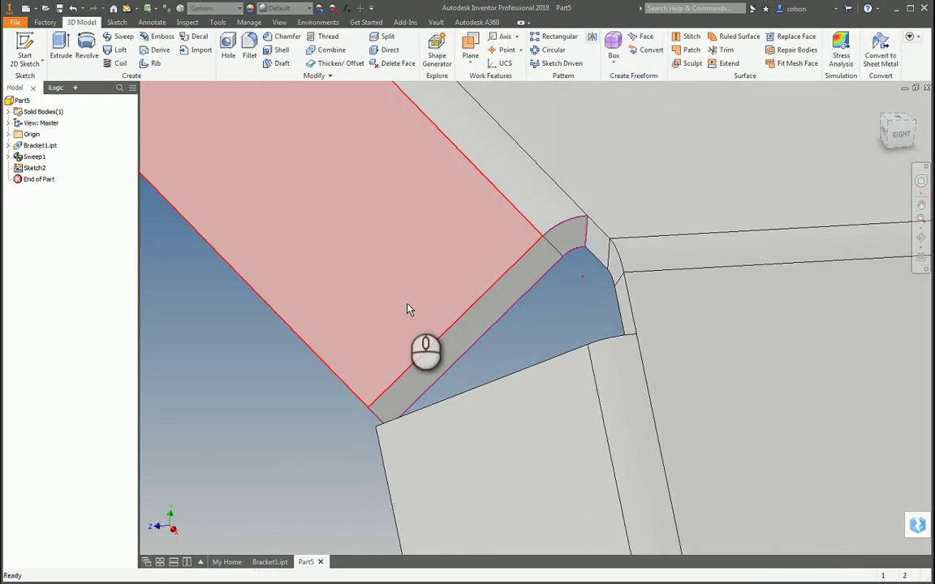
# Start a 2D sketch on the bend end face on the opposite side of the second notch.
pyautogui.keyDown('shift'); pyautogui.moveTo(409, 310); pyautogui.dragTo(737, 384, button='middle'); pyautogui.keyUp('shift')
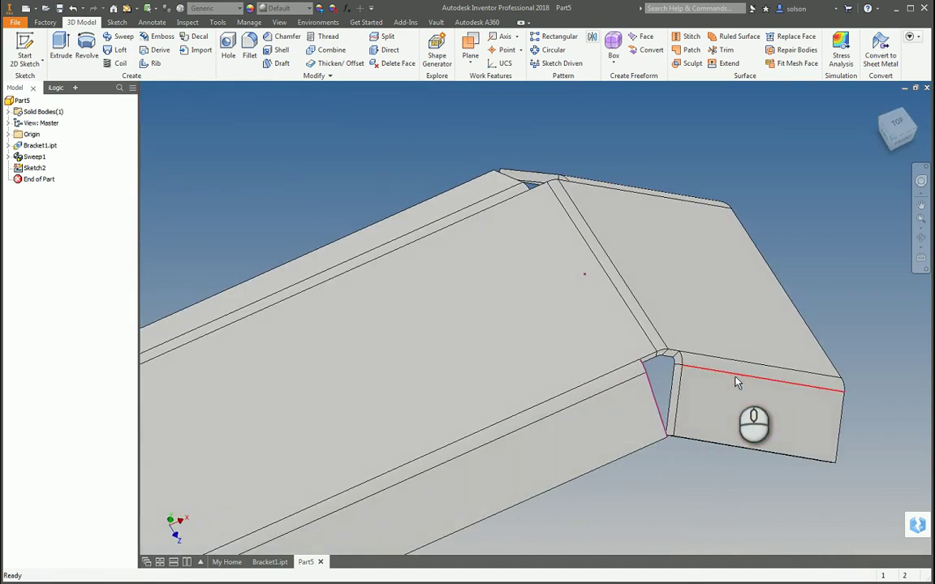
pyautogui.click(24, 51)
pyautogui.scroll(3, 662, 376)
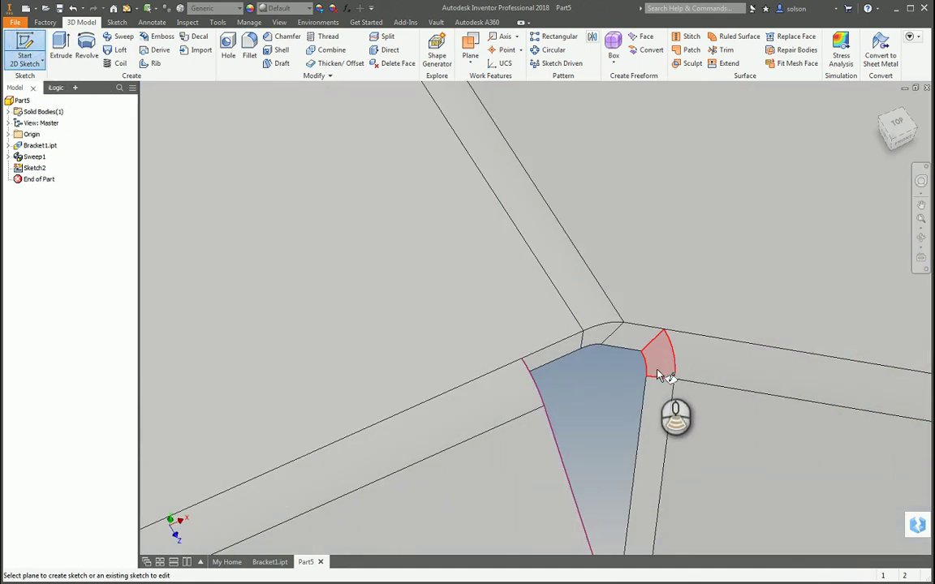
pyautogui.click(667, 362)
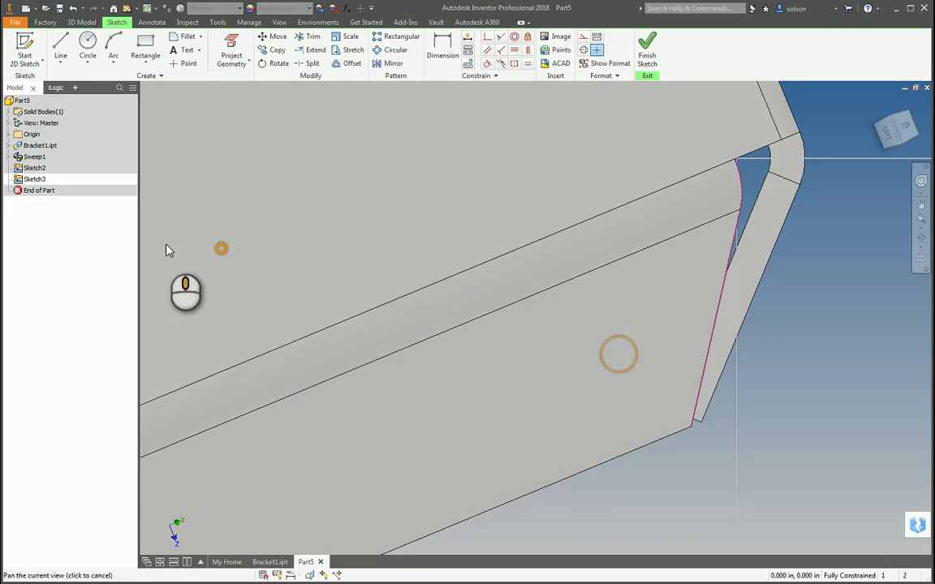
# Project the inner, outer and end edges of the opposite flange's end face and its bend, and finish the sketch.
pyautogui.click(231, 54)
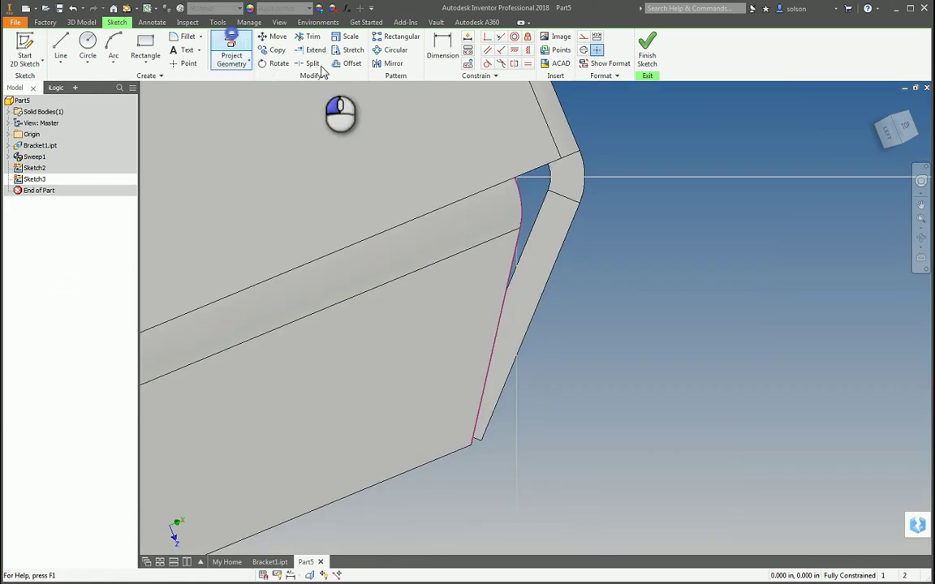
pyautogui.scroll(-2, 590, 182)
pyautogui.click(582, 176)
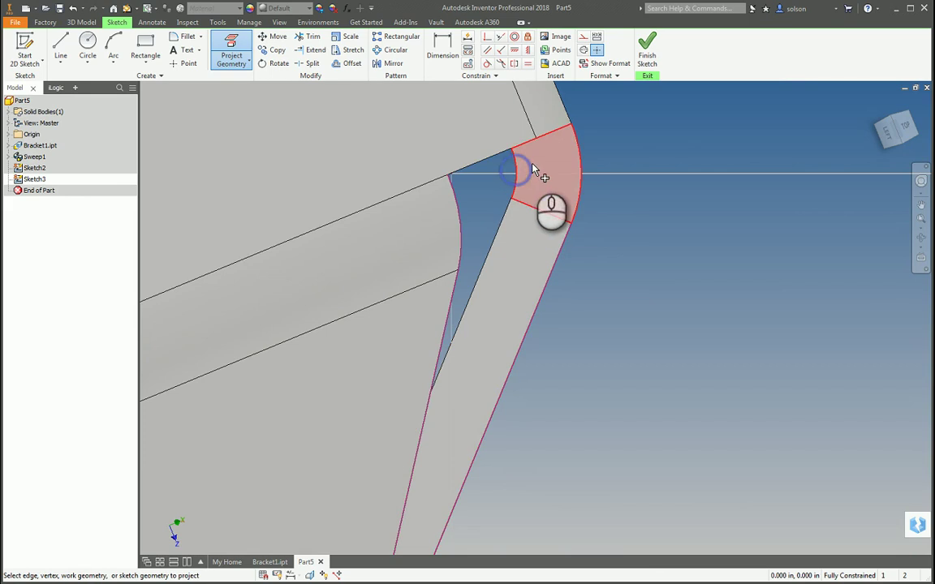
pyautogui.scroll(-3, 528, 163)
pyautogui.scroll(5, 471, 105)
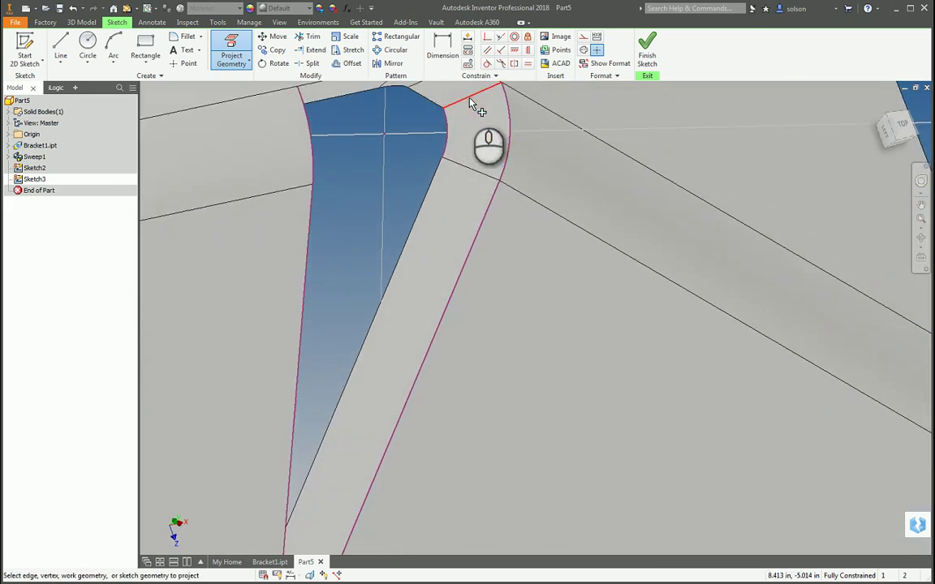
pyautogui.scroll(-3, 485, 177)
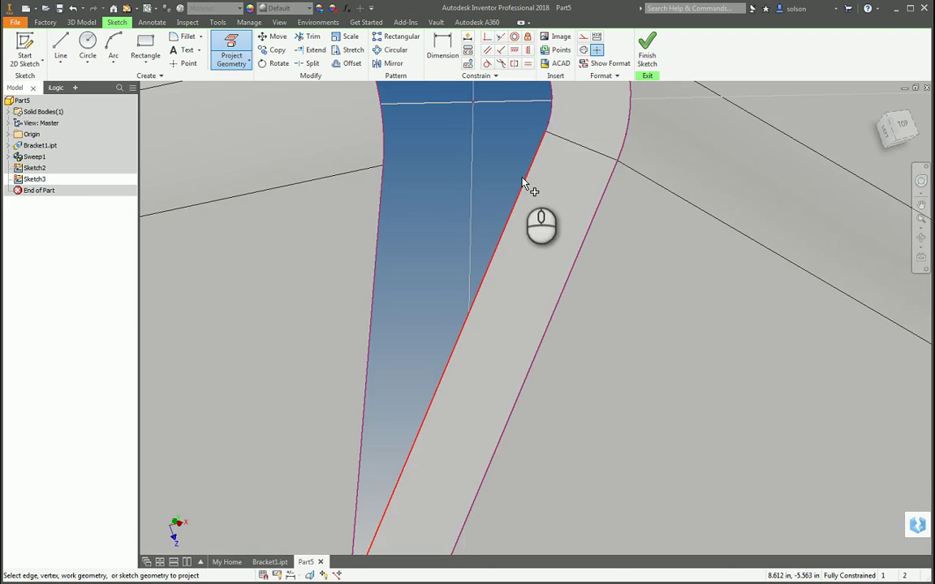
pyautogui.scroll(4, 511, 208)
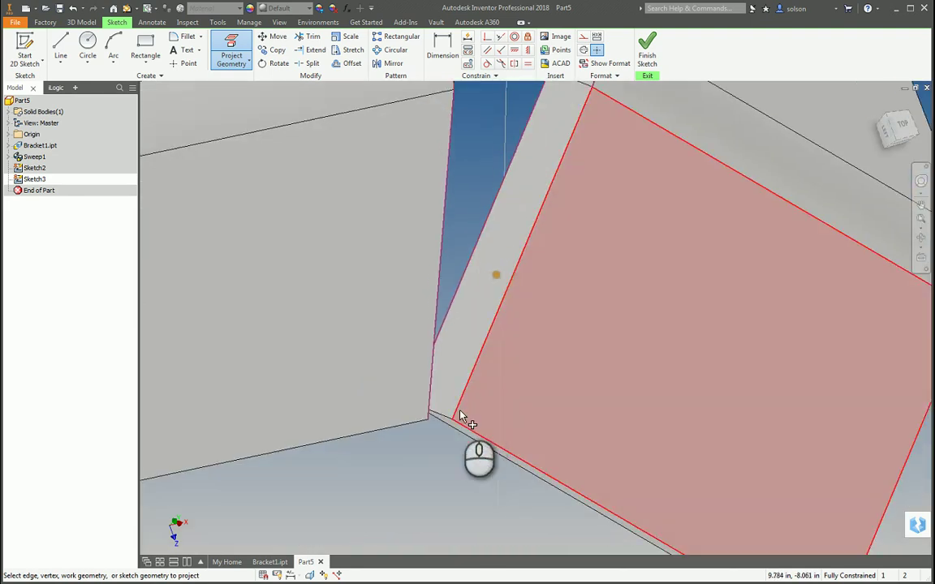
pyautogui.click(649, 47)
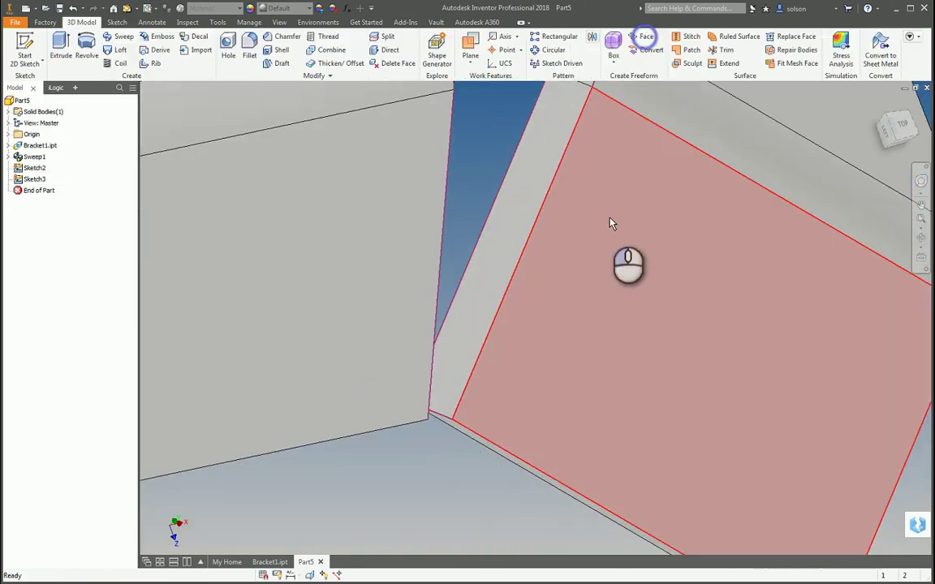
pyautogui.keyDown('shift'); pyautogui.moveTo(599, 271); pyautogui.dragTo(705, 319, button='middle'); pyautogui.keyUp('shift')
pyautogui.scroll(-2, 479, 193)
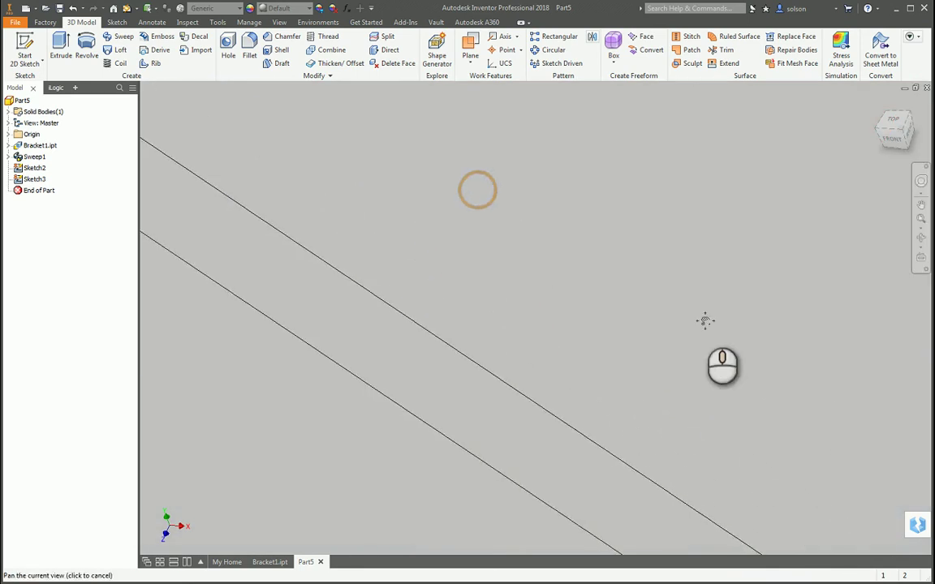
pyautogui.scroll(5, 688, 331)
pyautogui.keyDown('shift'); pyautogui.moveTo(607, 316); pyautogui.dragTo(422, 230, button='middle'); pyautogui.keyUp('shift')
pyautogui.scroll(3, 386, 217)
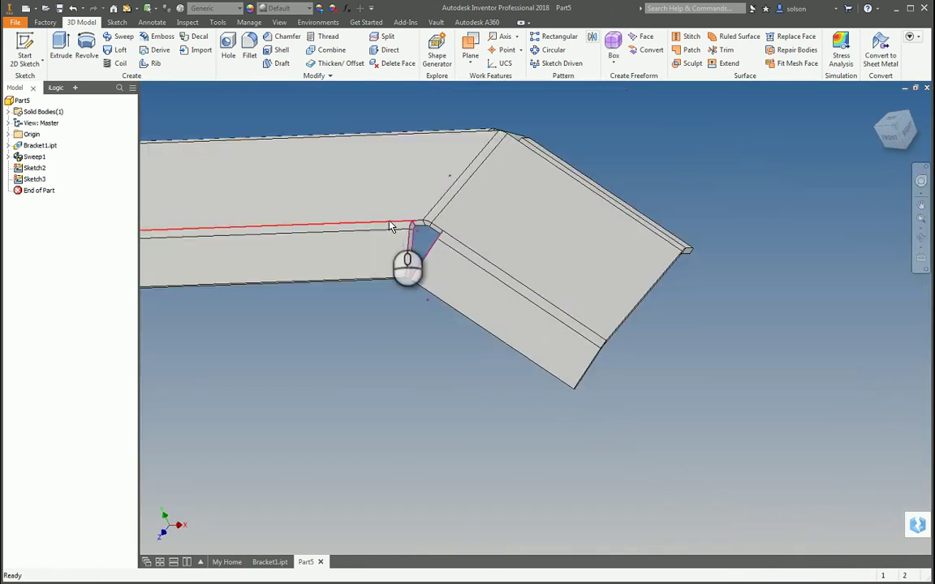
# Start a Loft at the second notch and select the complete Sketch2 curve as the first section, using the overlapping-selection choices.
pyautogui.scroll(-6, 390, 225)
pyautogui.click(118, 50)
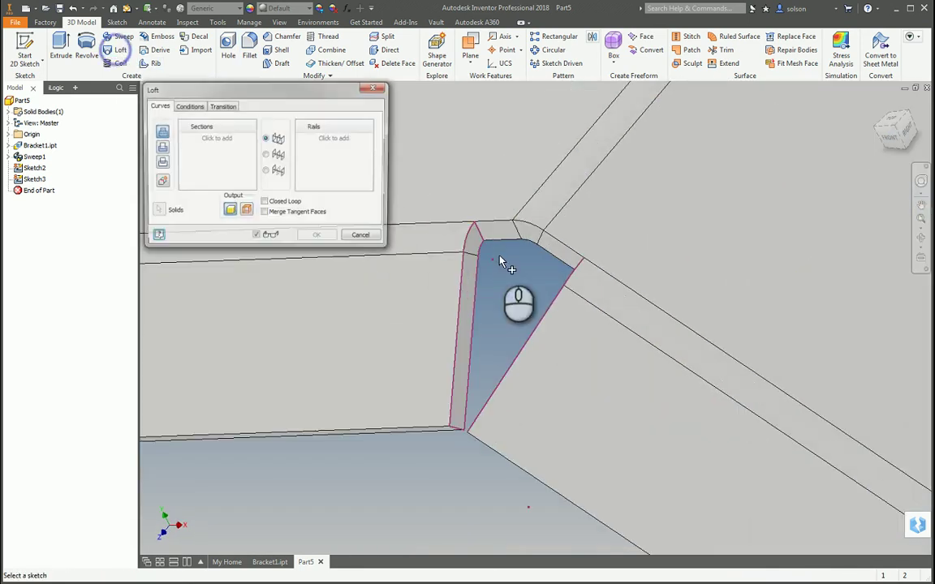
pyautogui.scroll(-3, 487, 251)
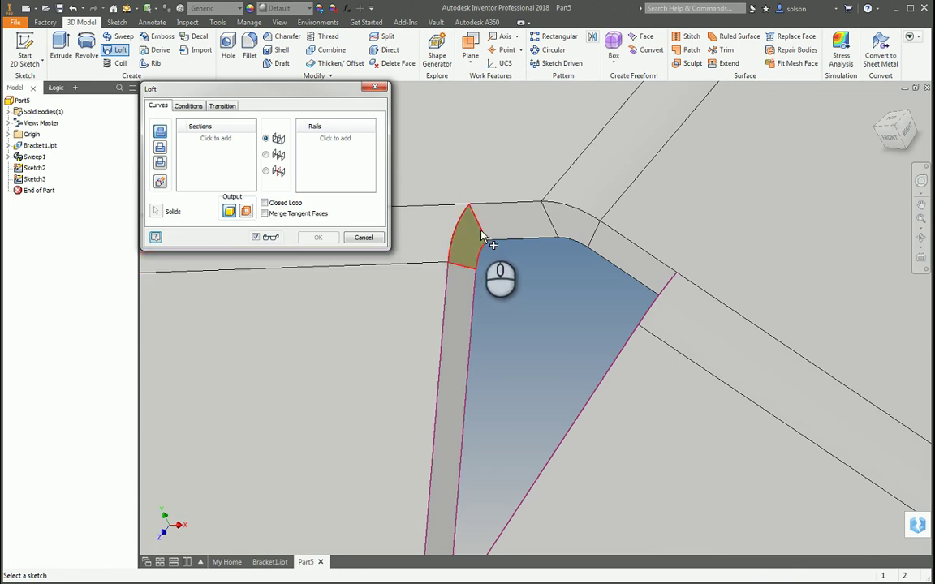
pyautogui.rightClick(475, 234)
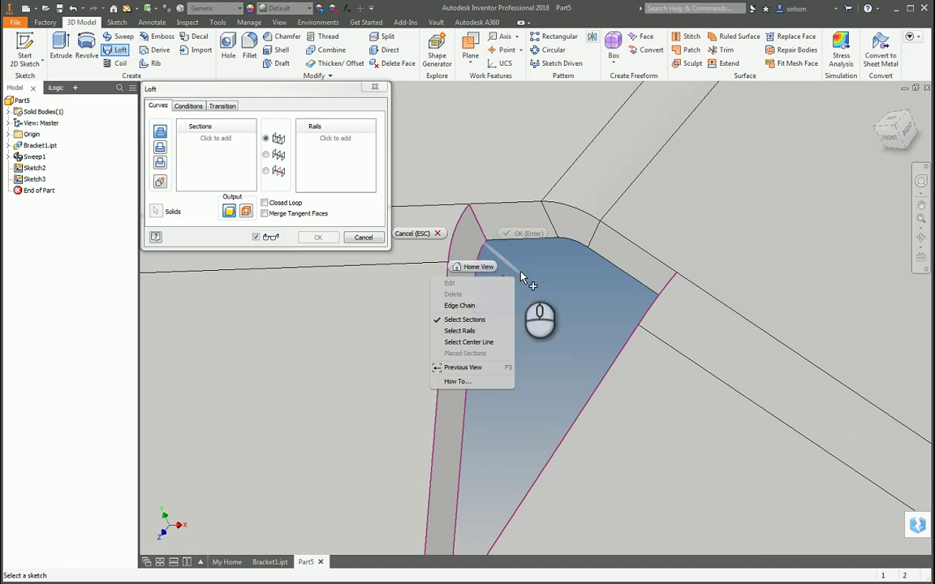
pyautogui.click(520, 271)
pyautogui.rightClick(481, 236)
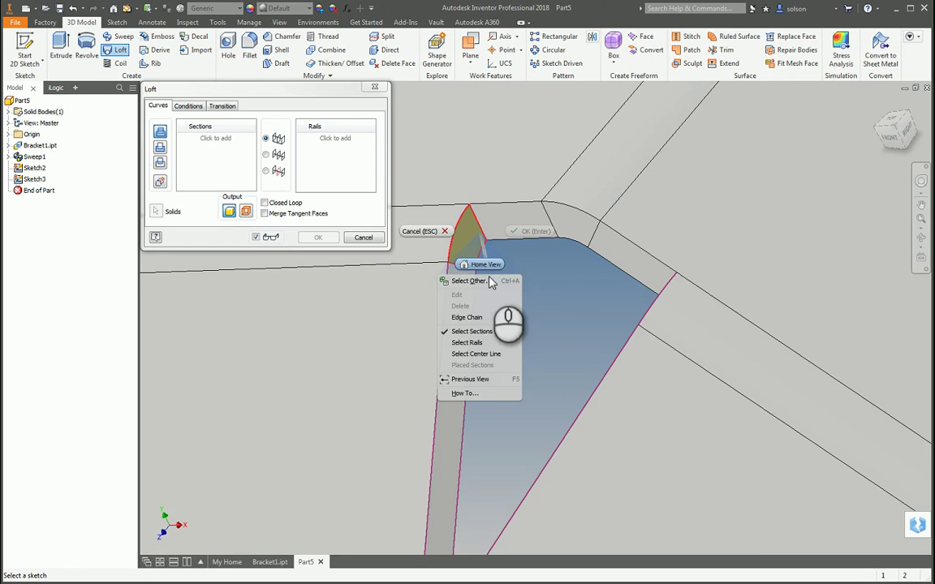
pyautogui.click(489, 284)
pyautogui.click(508, 280)
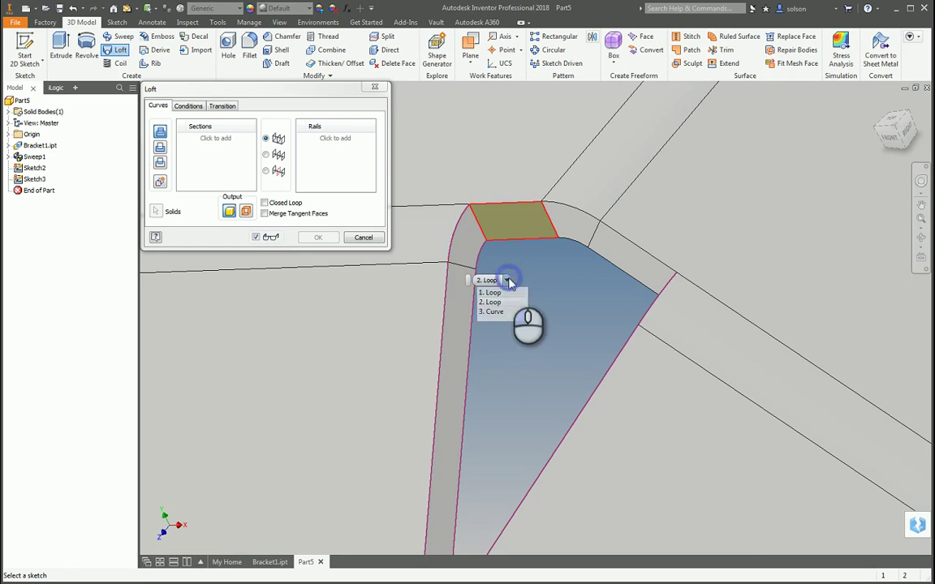
pyautogui.click(501, 309)
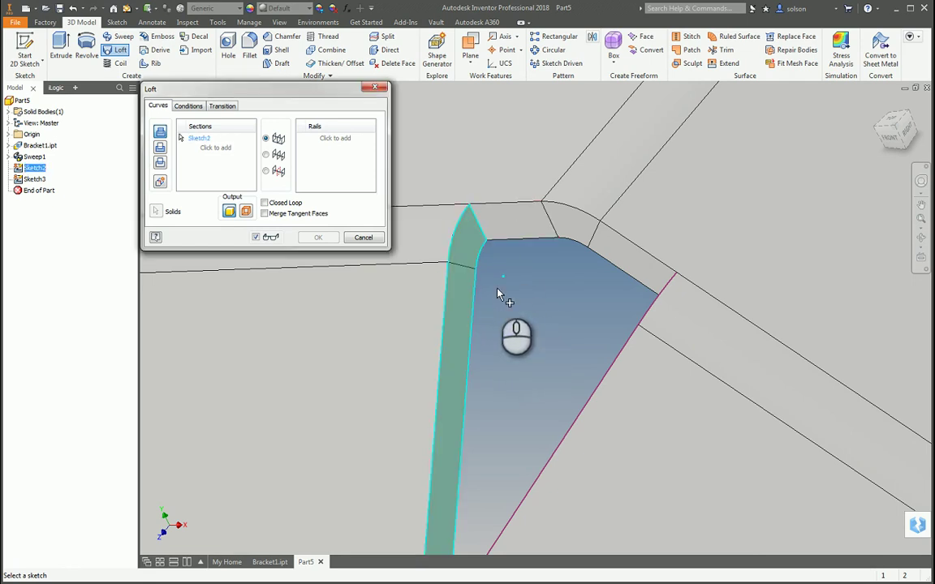
pyautogui.scroll(3, 471, 263)
# Add the complete Sketch3 curve on the opposite side of the notch as the loft's second section.
pyautogui.click(217, 148)
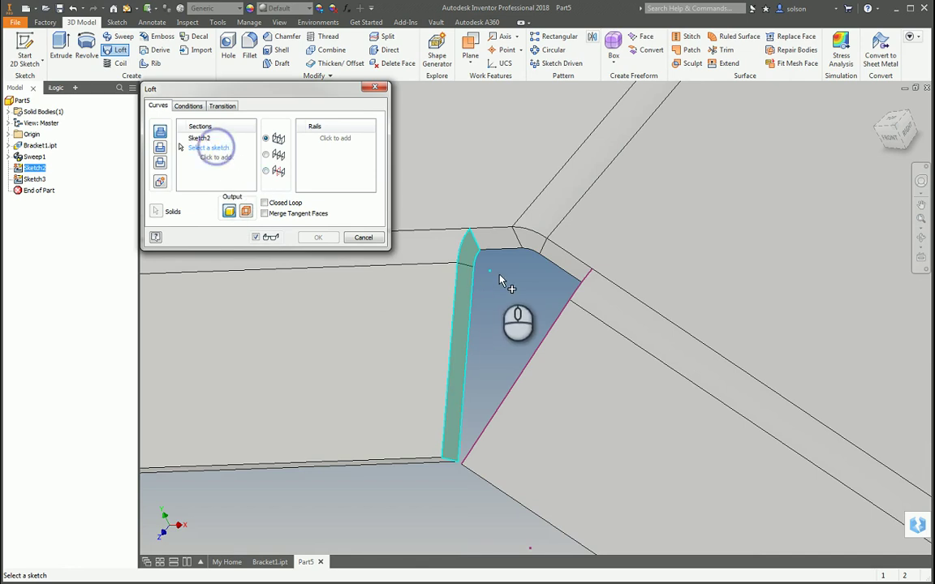
pyautogui.keyDown('shift'); pyautogui.moveTo(503, 276); pyautogui.dragTo(552, 294, button='middle'); pyautogui.keyUp('shift')
pyautogui.moveTo(773, 305); pyautogui.dragTo(502, 216, button='middle')
pyautogui.scroll(-3, 501, 216)
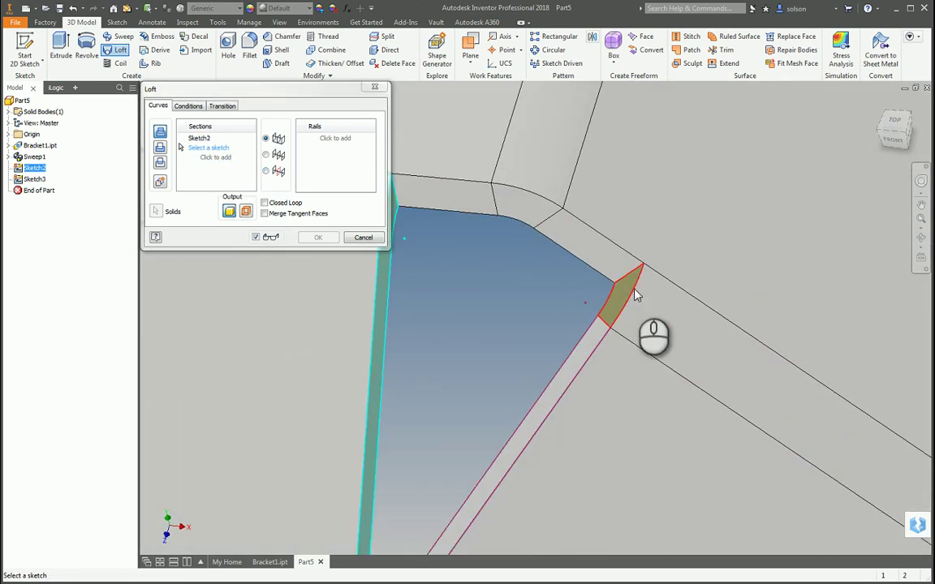
pyautogui.rightClick(636, 294)
pyautogui.click(625, 339)
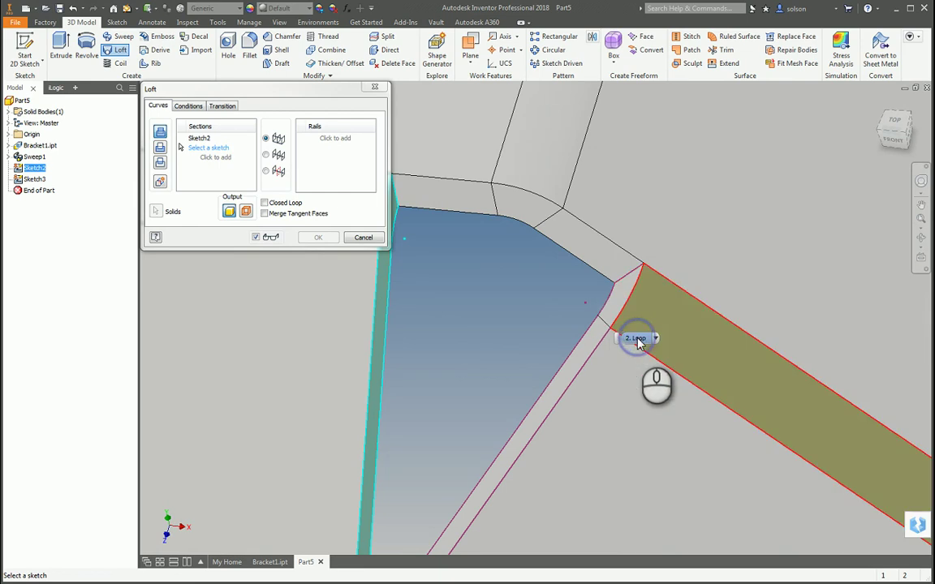
pyautogui.click(654, 338)
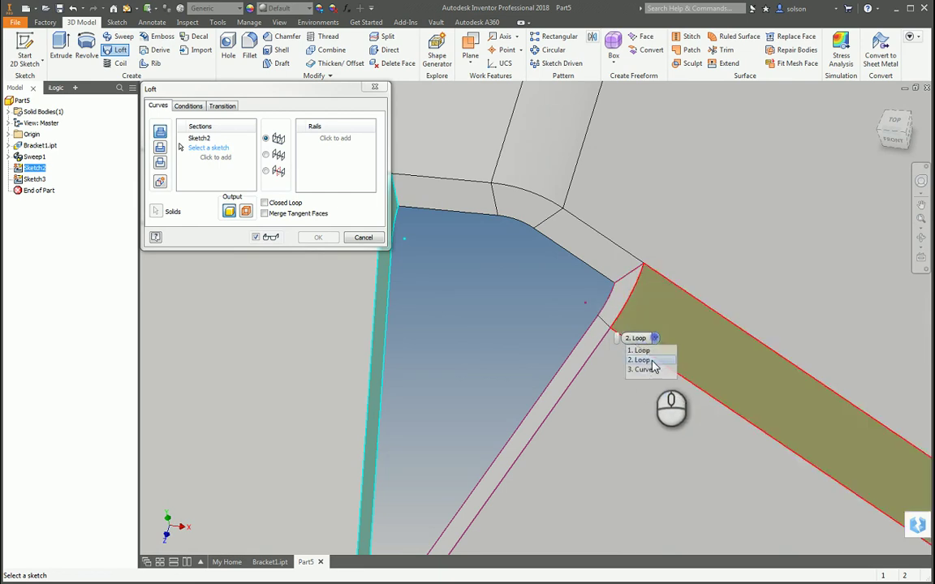
pyautogui.click(653, 368)
pyautogui.scroll(-3, 580, 301)
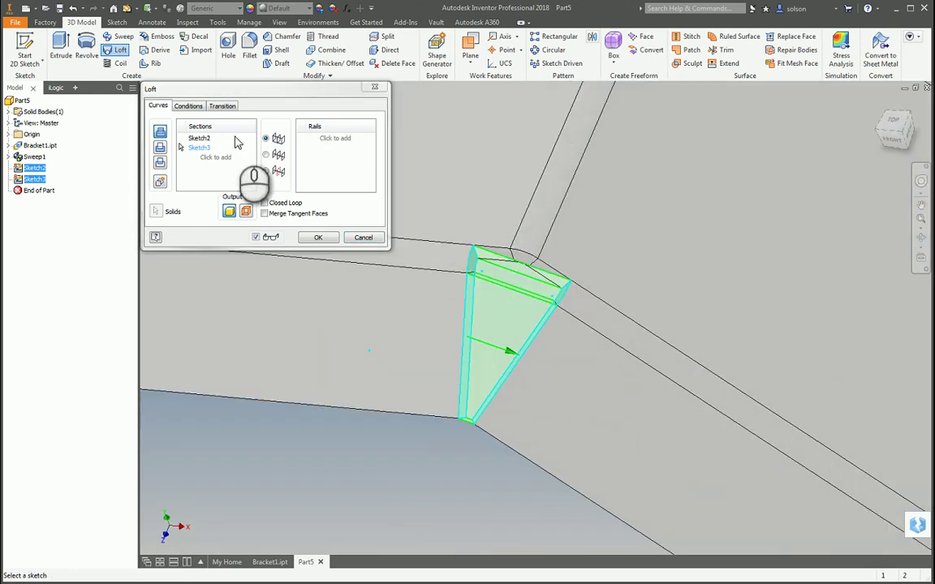
# Define the loft's first rail from the connected straight and curved outer edges along the top of the notch.
pyautogui.click(327, 142)
pyautogui.scroll(4, 559, 314)
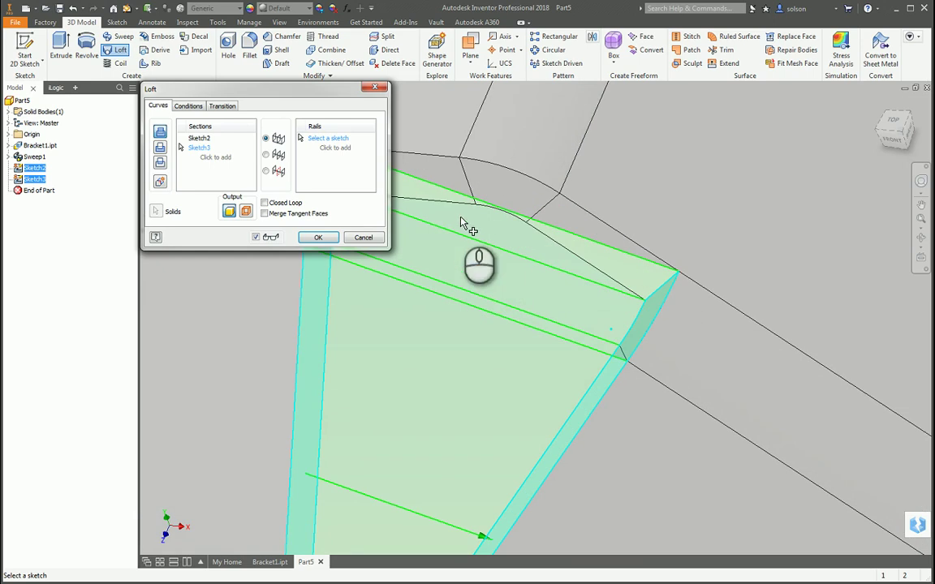
pyautogui.click(439, 156)
pyautogui.click(487, 161)
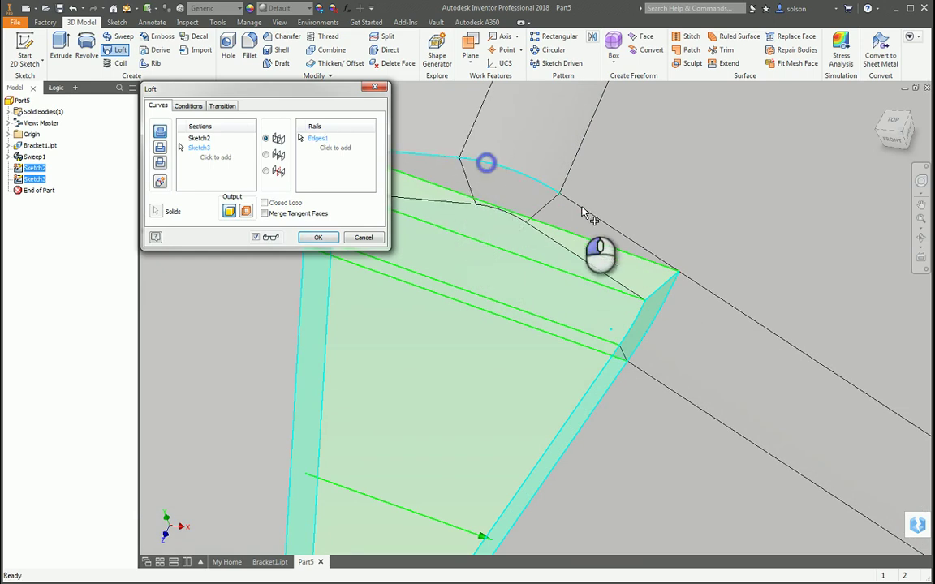
pyautogui.click(592, 212)
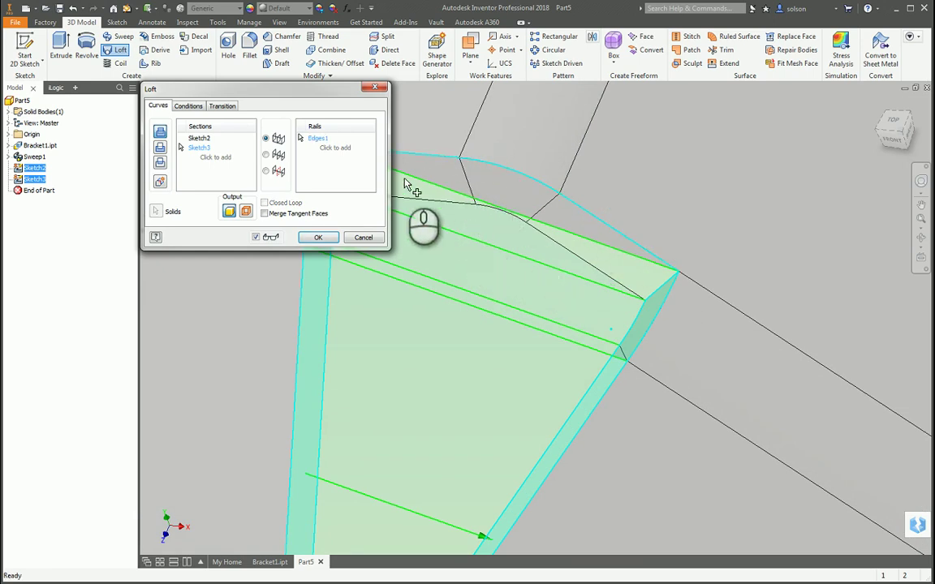
# Add the connected inner edges along the top of the notch as a second rail, and create the solid loft.
pyautogui.click(331, 144)
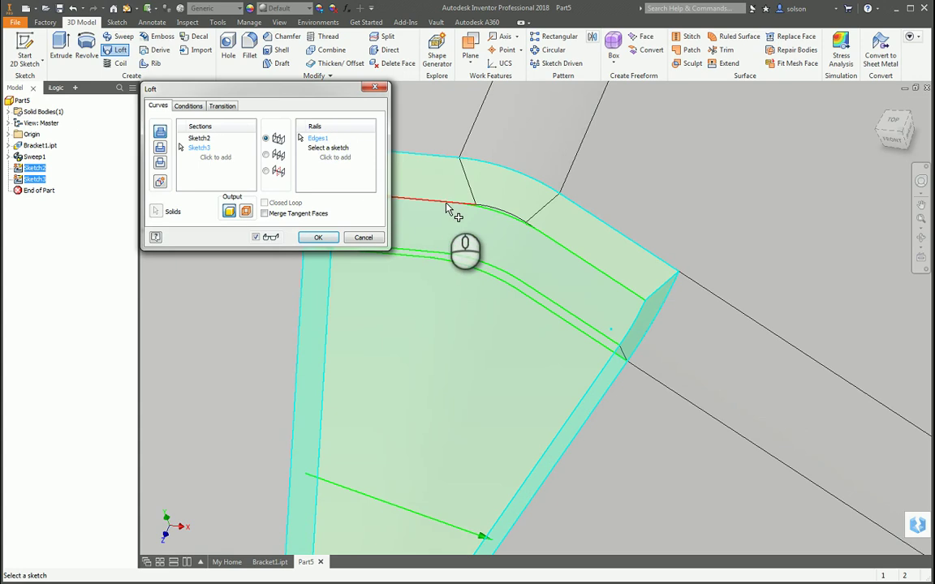
pyautogui.click(447, 205)
pyautogui.click(495, 210)
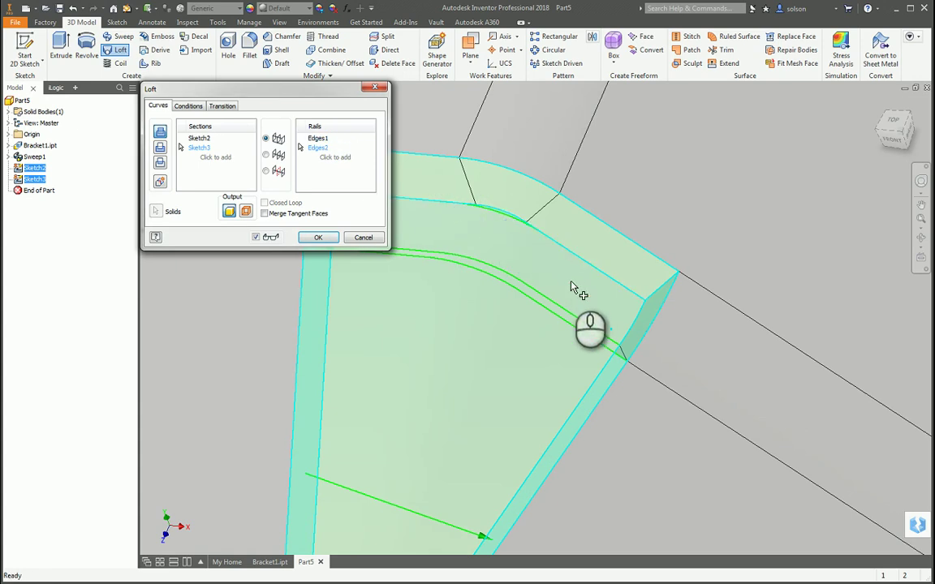
pyautogui.scroll(-5, 574, 286)
pyautogui.click(330, 236)
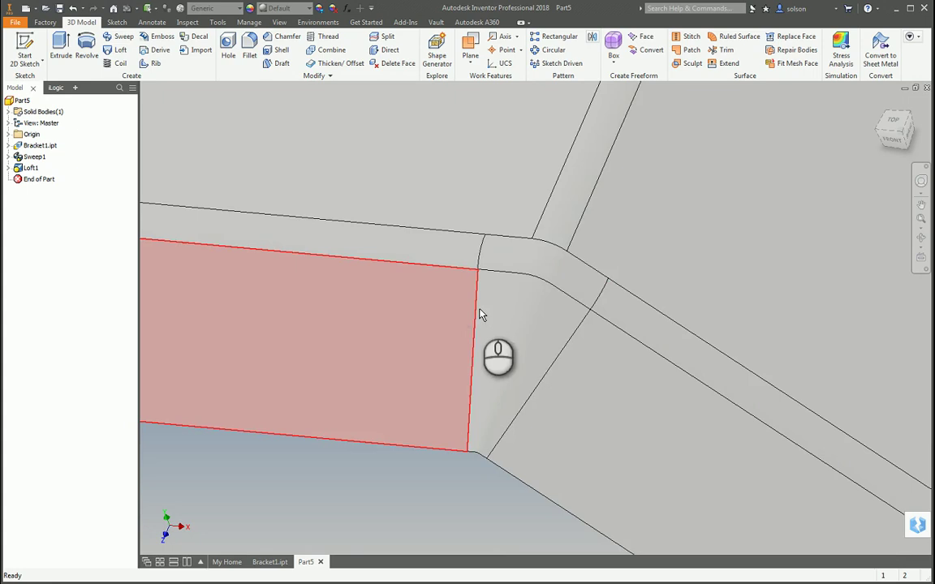
# Mirror the Sweep1 and Loft1 corner features about the origin XY plane running lengthwise through the bracket.
pyautogui.keyDown('shift'); pyautogui.moveTo(496, 300); pyautogui.dragTo(465, 289, button='middle'); pyautogui.keyUp('shift')
pyautogui.scroll(-5, 466, 291)
pyautogui.keyDown('shift'); pyautogui.moveTo(469, 219); pyautogui.dragTo(431, 272, button='middle'); pyautogui.keyUp('shift')
pyautogui.moveTo(422, 187); pyautogui.dragTo(479, 276, button='middle')
pyautogui.scroll(-3, 478, 278)
pyautogui.keyDown('shift'); pyautogui.moveTo(474, 279); pyautogui.dragTo(477, 221, button='middle'); pyautogui.keyUp('shift')
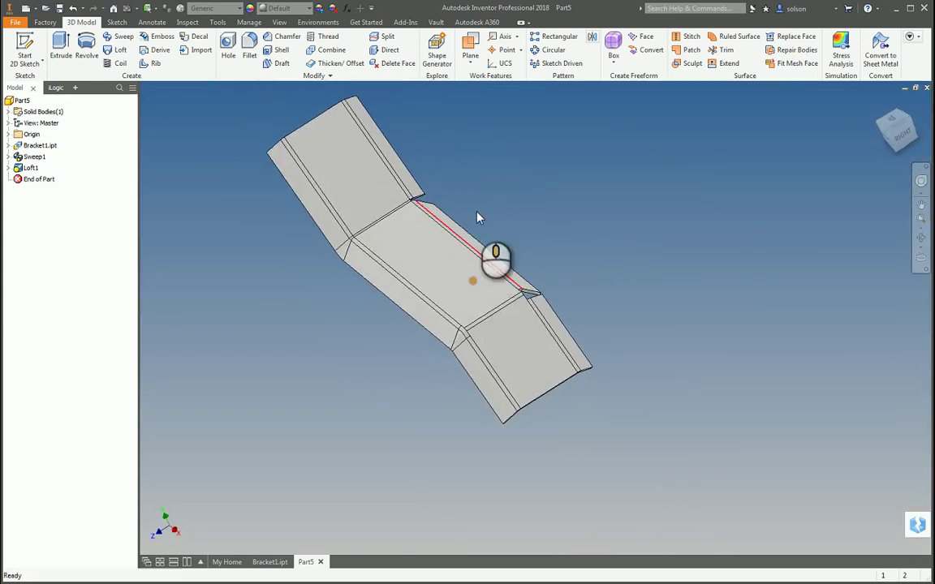
pyautogui.moveTo(516, 183); pyautogui.dragTo(535, 217, button='middle')
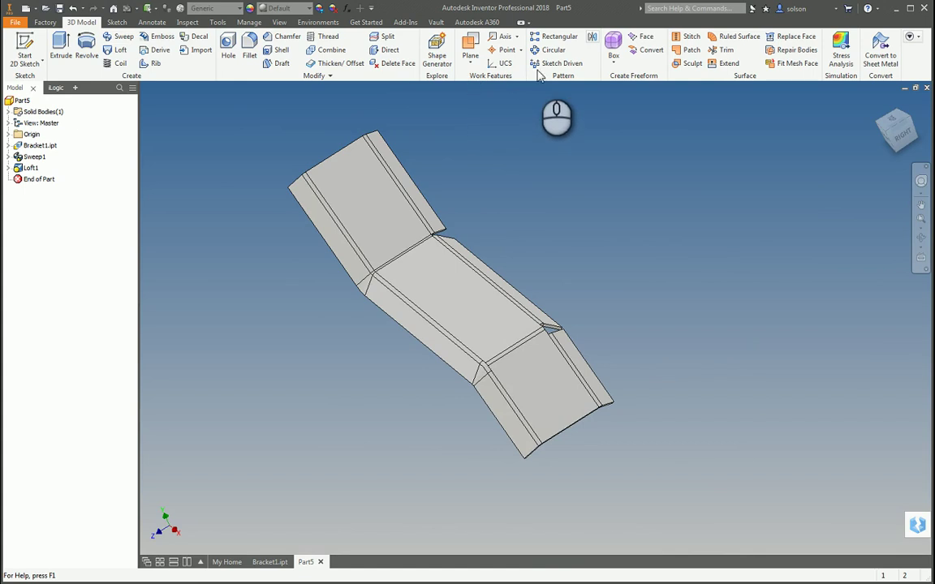
pyautogui.click(593, 37)
pyautogui.click(34, 157)
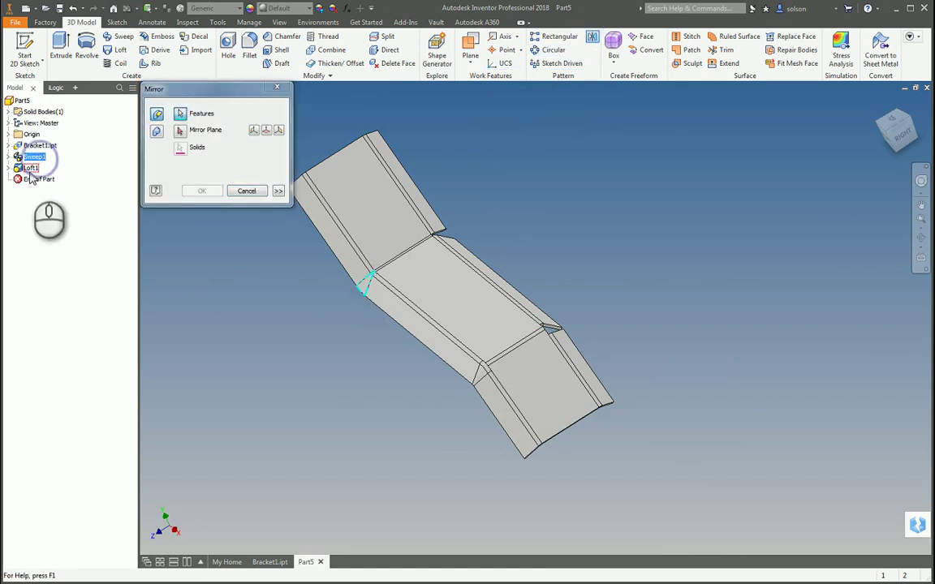
pyautogui.click(31, 168)
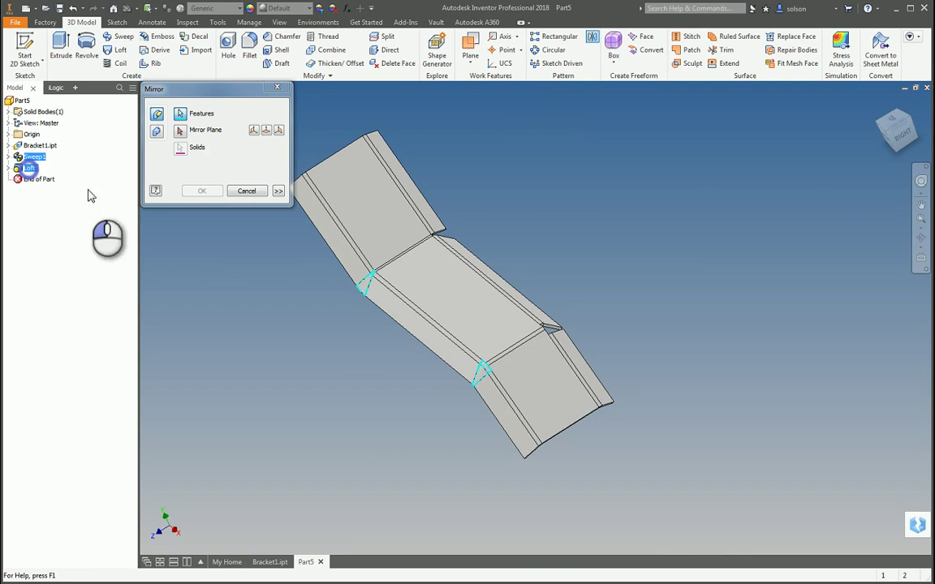
pyautogui.click(279, 130)
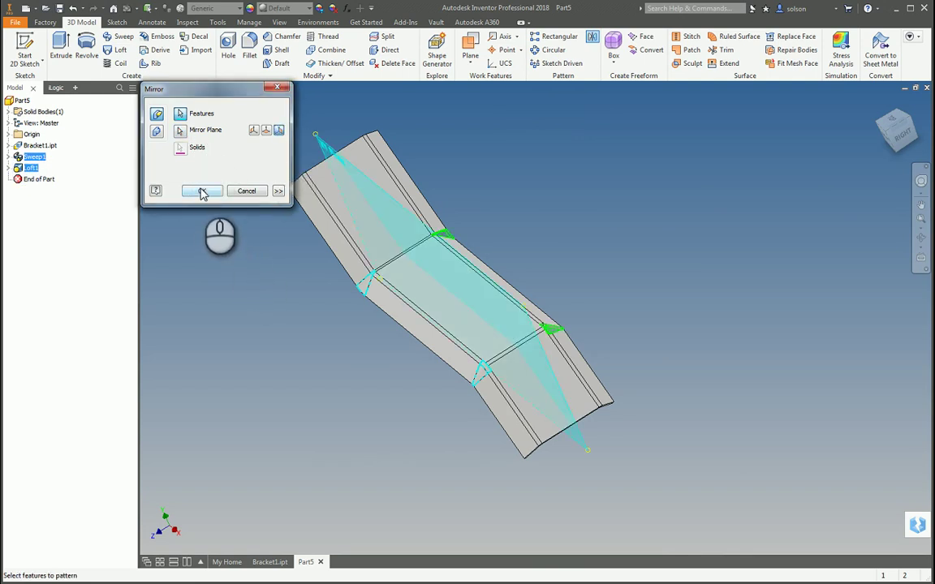
pyautogui.click(202, 192)
# Examine the mirrored corner fills and the filled corner of the first cross bend up close.
pyautogui.keyDown('shift'); pyautogui.moveTo(361, 328); pyautogui.dragTo(465, 355, button='middle'); pyautogui.keyUp('shift')
pyautogui.scroll(-3, 409, 254)
pyautogui.moveTo(384, 203); pyautogui.dragTo(641, 311, button='middle')
pyautogui.scroll(-3, 504, 315)
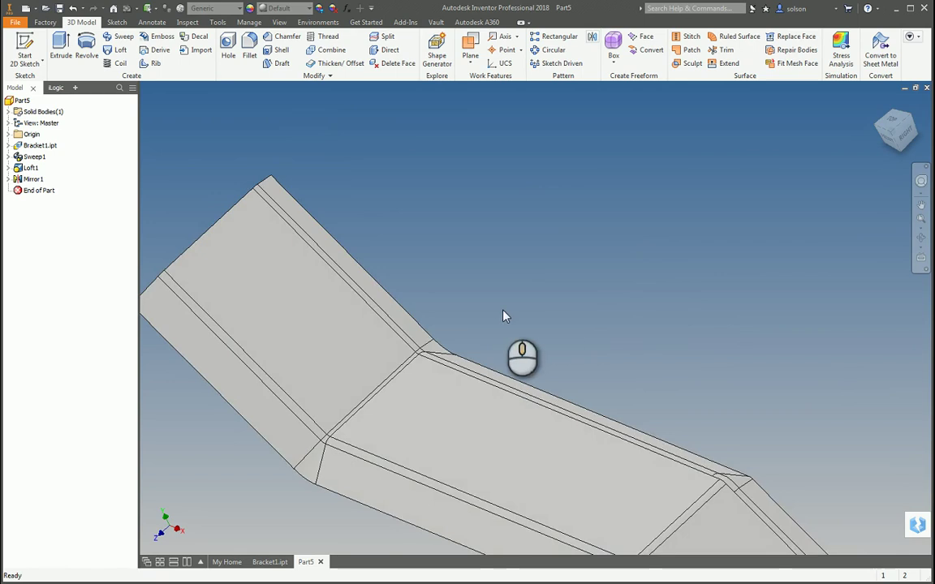
pyautogui.keyDown('shift'); pyautogui.moveTo(503, 316); pyautogui.dragTo(555, 250, button='middle'); pyautogui.keyUp('shift')
pyautogui.scroll(-2, 450, 345)
pyautogui.scroll(-2, 426, 371)
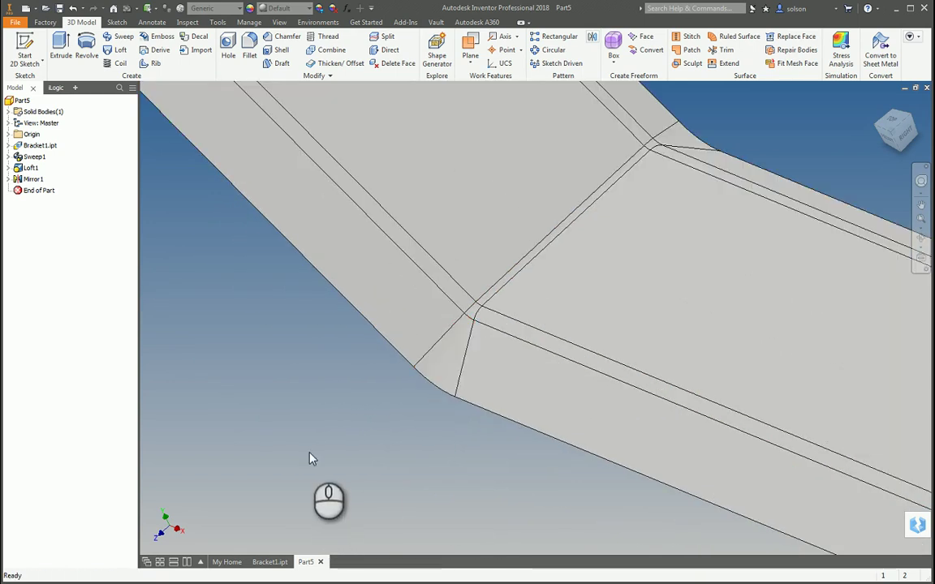